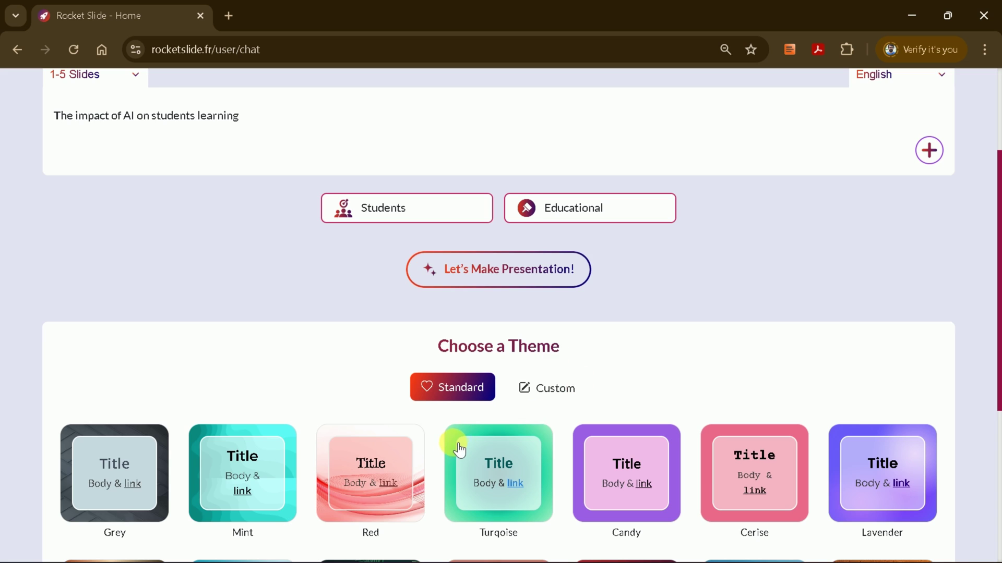
- Look over the standard themes and generate the educational presentation for students on "The impact of AI on students learning"
scroll(459, 448, "down", 5)
scroll(528, 392, "up", 6)
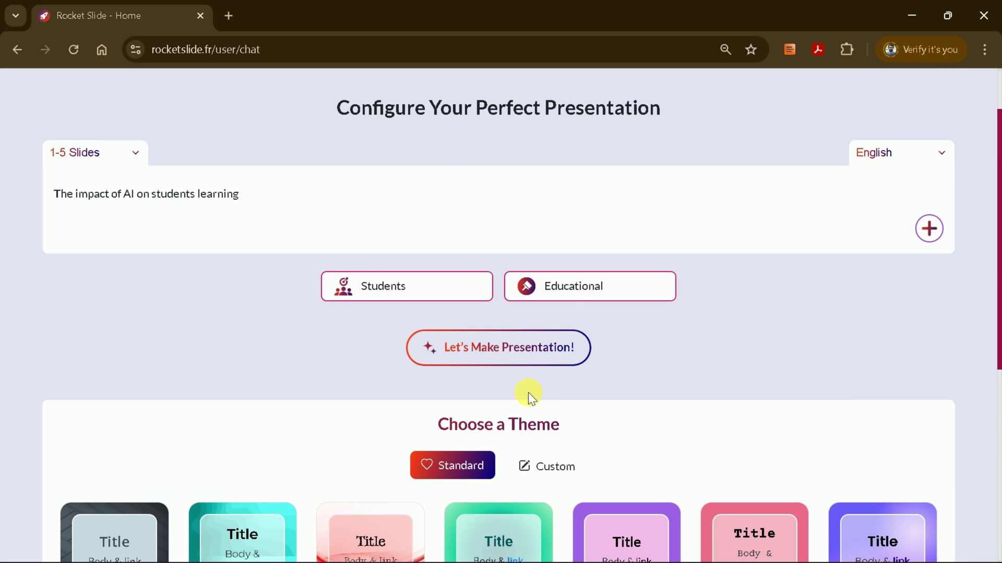
scroll(632, 358, "up", 2)
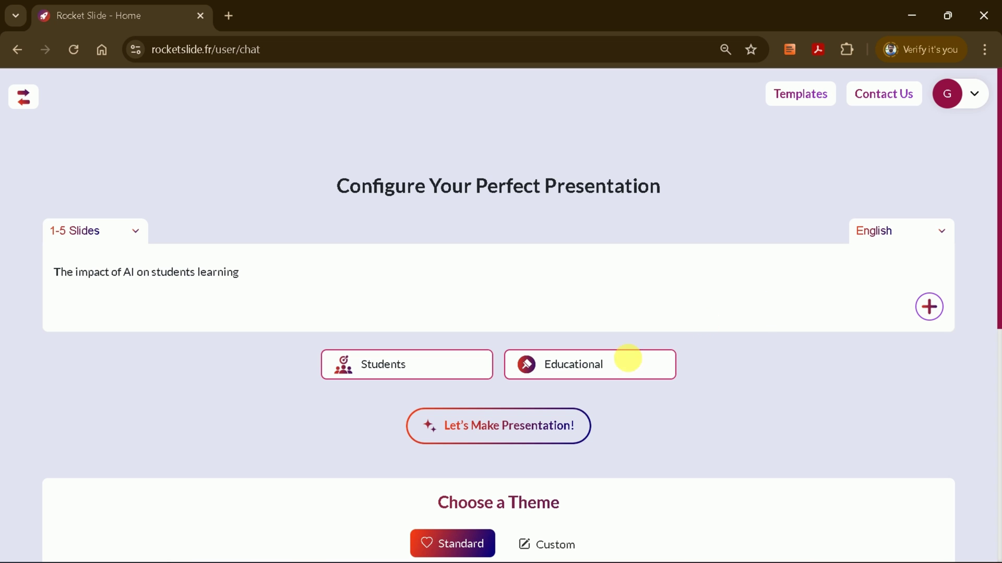
left_click(470, 429)
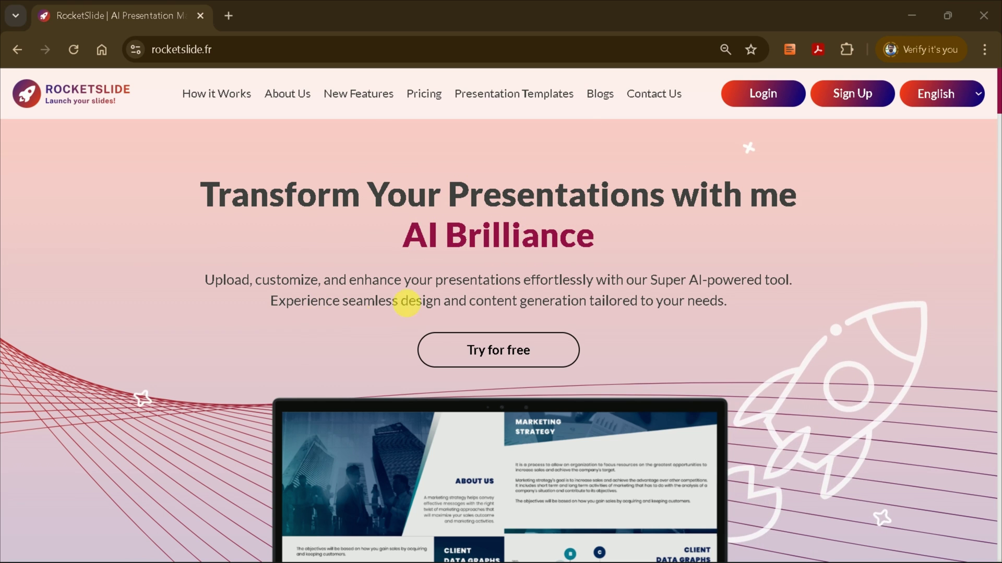
- Examine the RocketSlide home page, including its usage figures, features overview, reasons to choose it, template categories, FAQ and contact sections
scroll(665, 297, "down", 5)
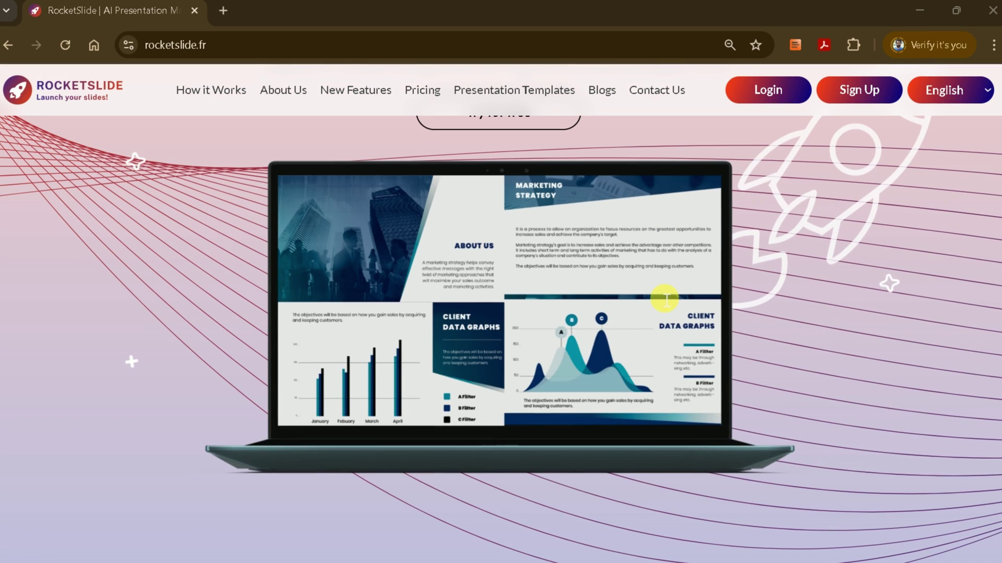
scroll(637, 323, "down", 8)
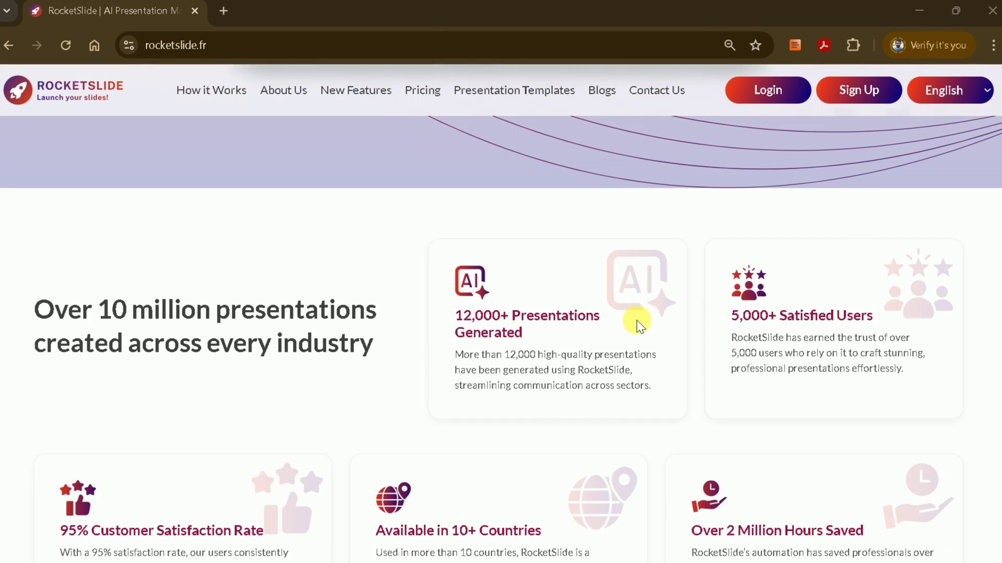
scroll(637, 321, "down", 2)
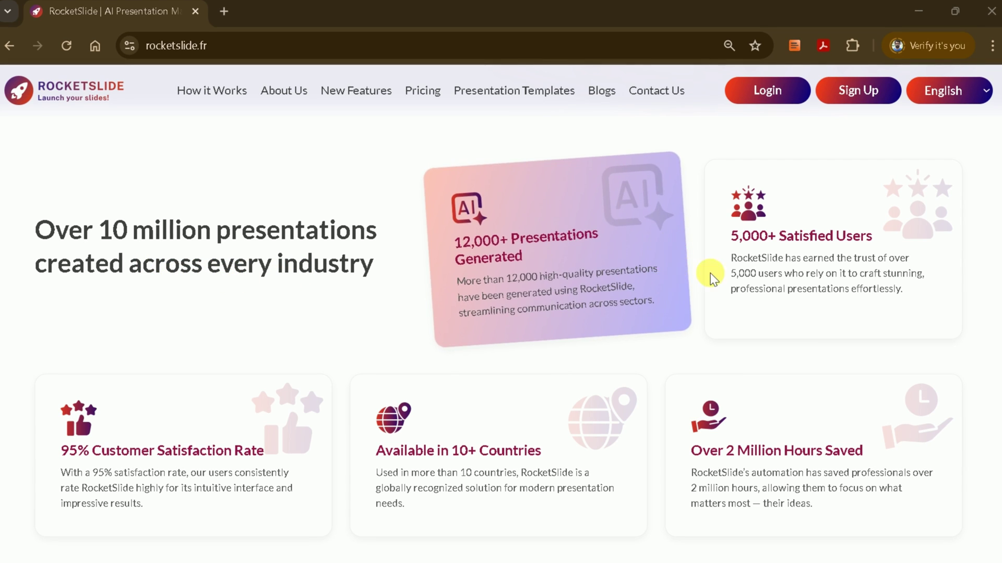
scroll(641, 339, "down", 2)
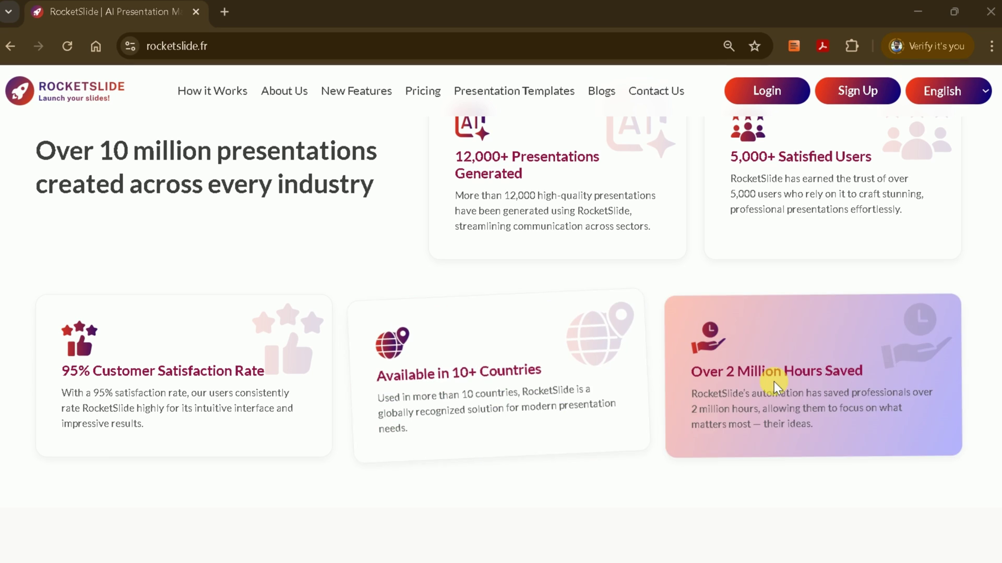
scroll(877, 459, "down", 4)
scroll(864, 435, "down", 5)
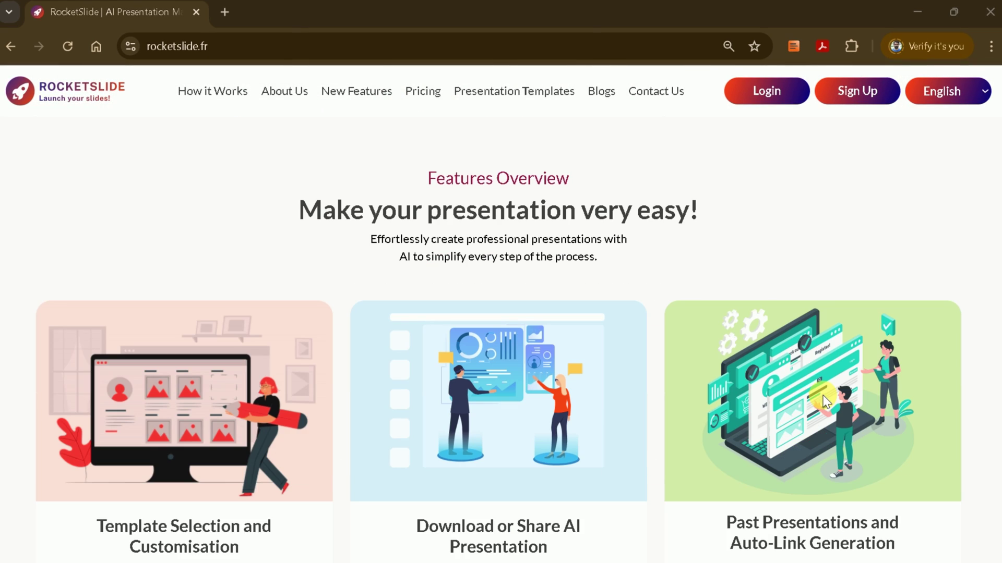
scroll(816, 390, "down", 2)
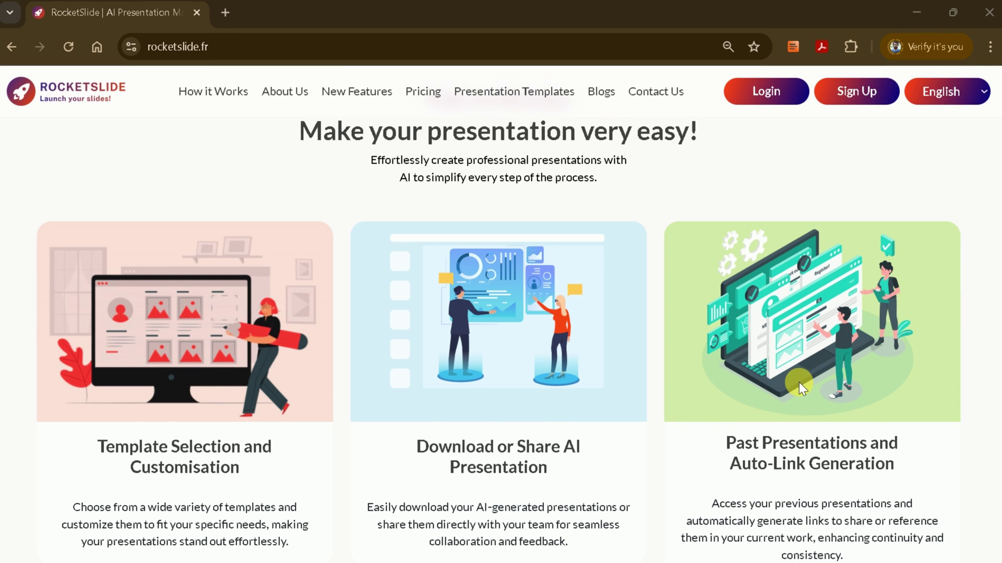
scroll(799, 383, "down", 6)
scroll(800, 383, "down", 6)
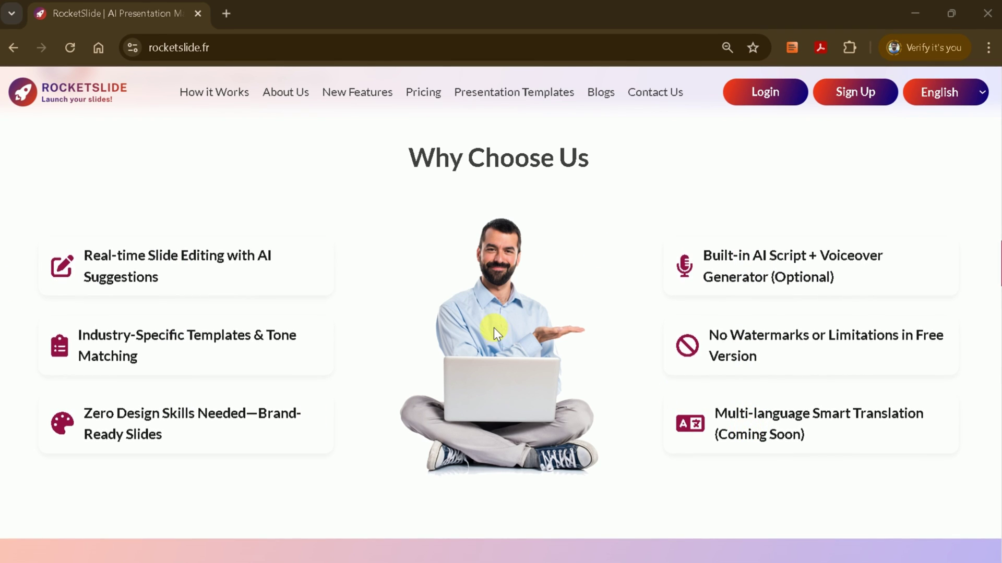
scroll(493, 328, "down", 7)
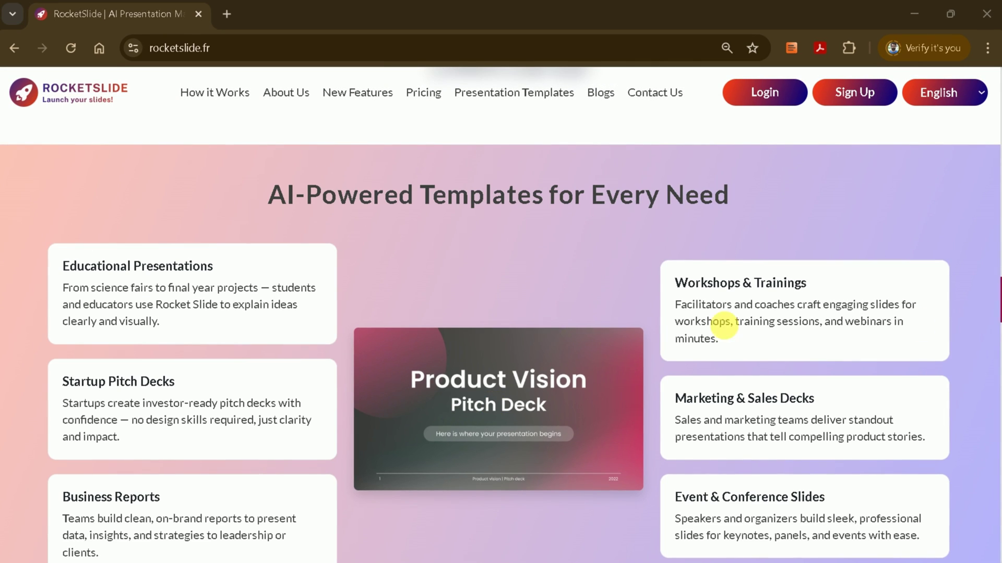
scroll(997, 295, "down", 1)
scroll(994, 295, "up", 1)
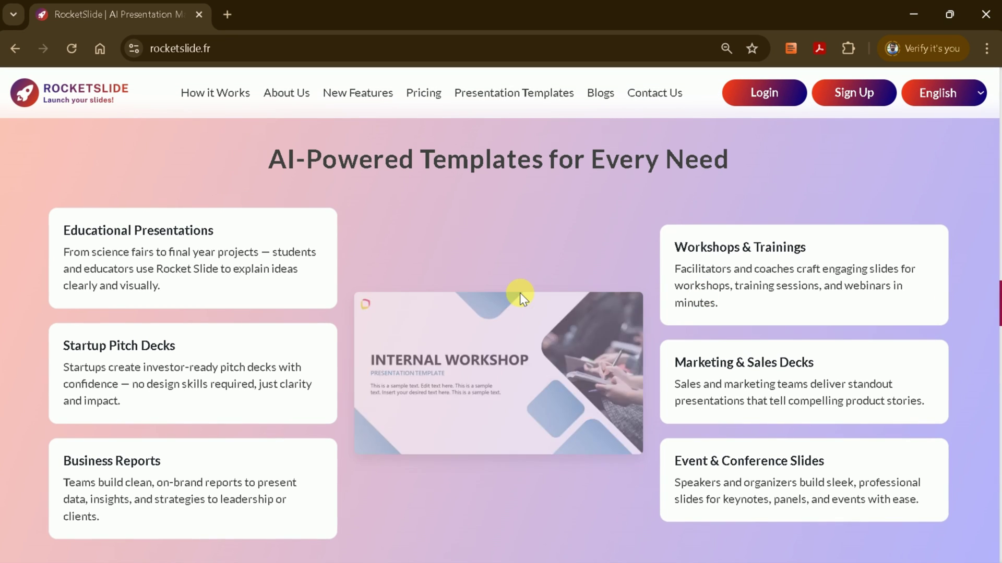
scroll(420, 306, "down", 9)
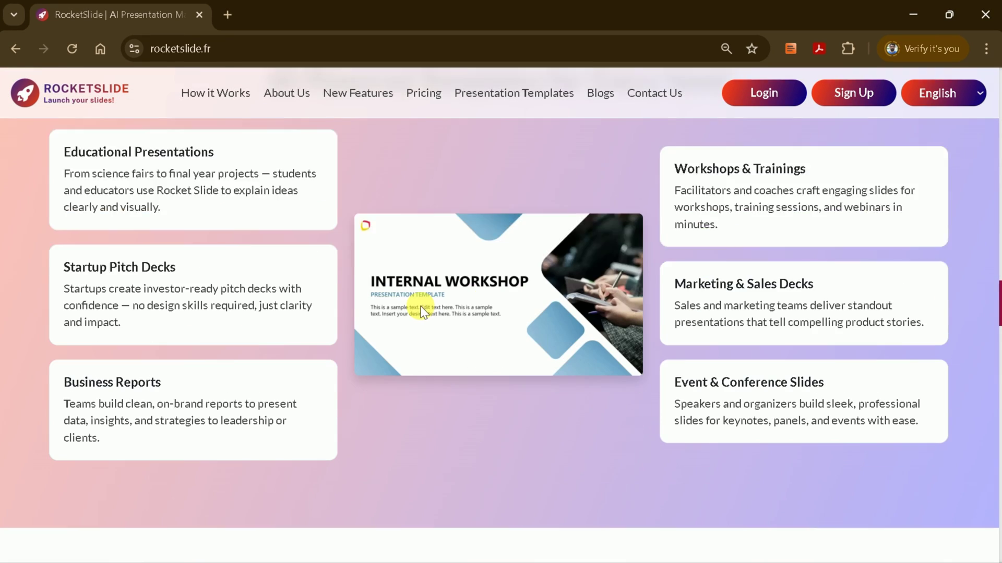
scroll(426, 312, "down", 15)
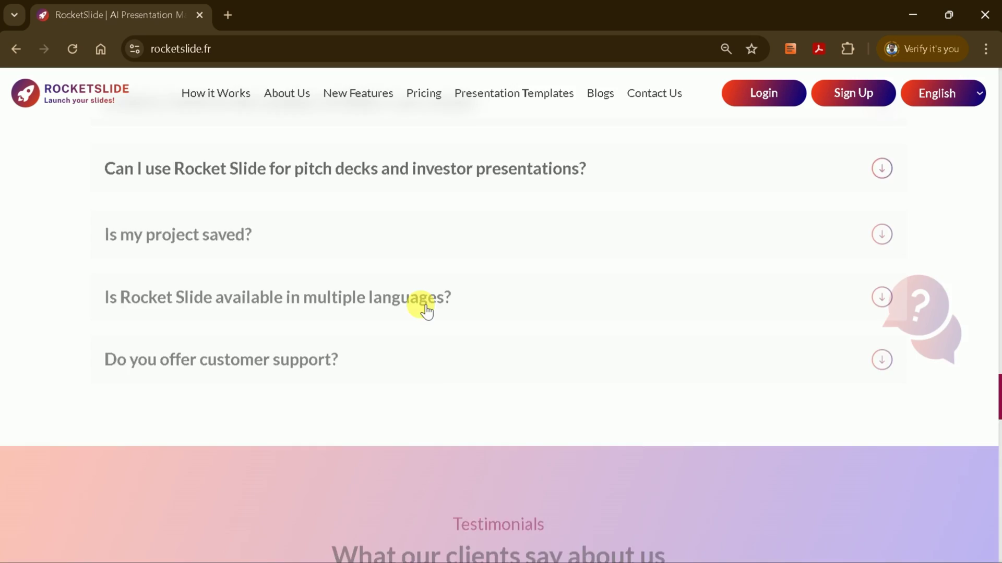
scroll(605, 375, "down", 4)
scroll(614, 380, "up", 20)
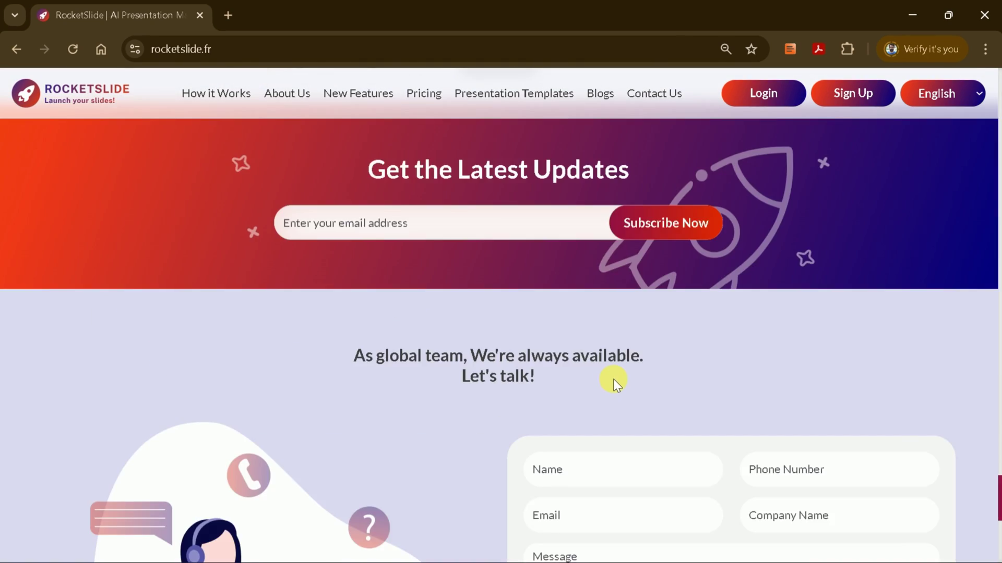
scroll(616, 377, "up", 20)
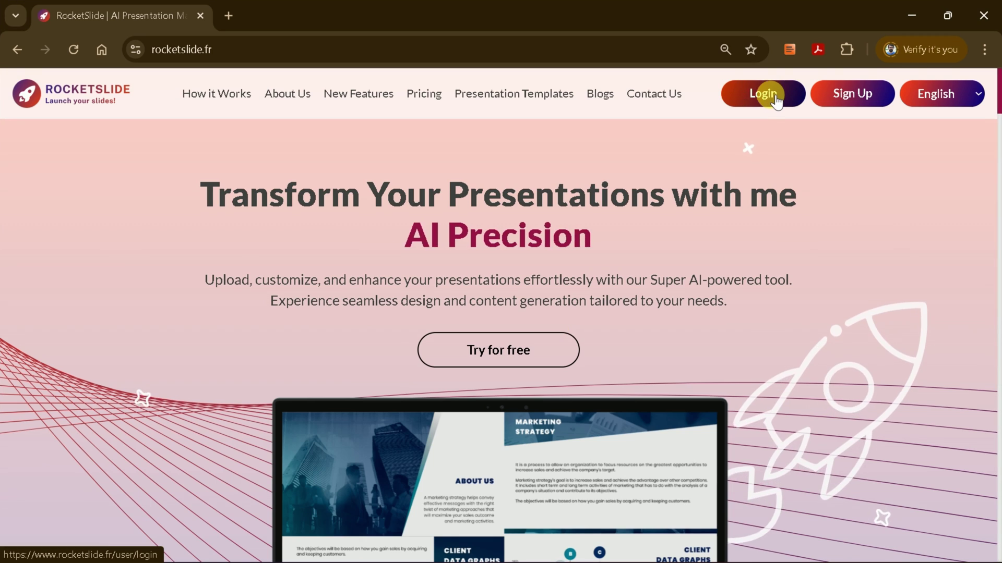
- Log in and review the slide-count ranges and standard themes offered on the presentation setup page
left_click(759, 96)
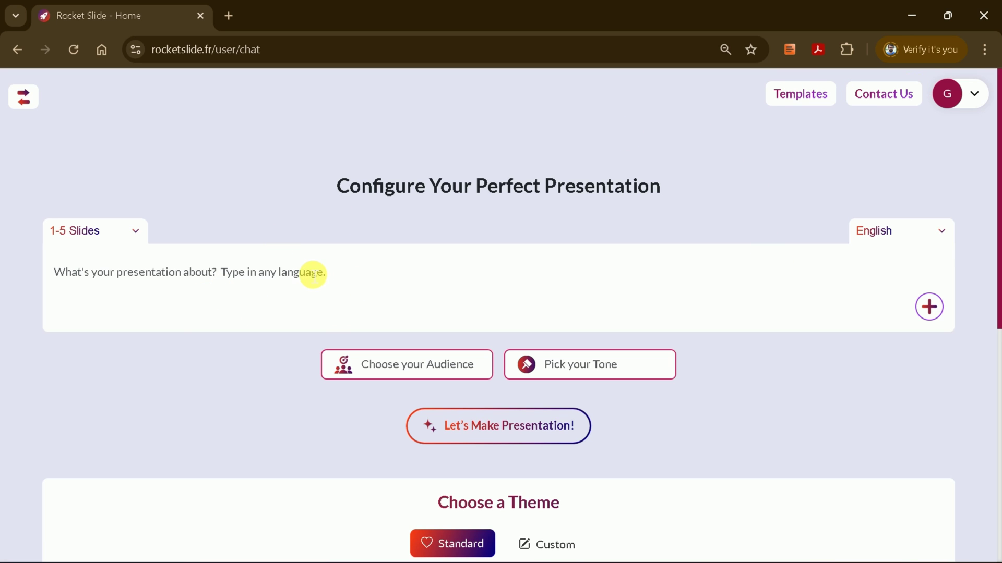
left_click(134, 230)
scroll(115, 355, "down", 3)
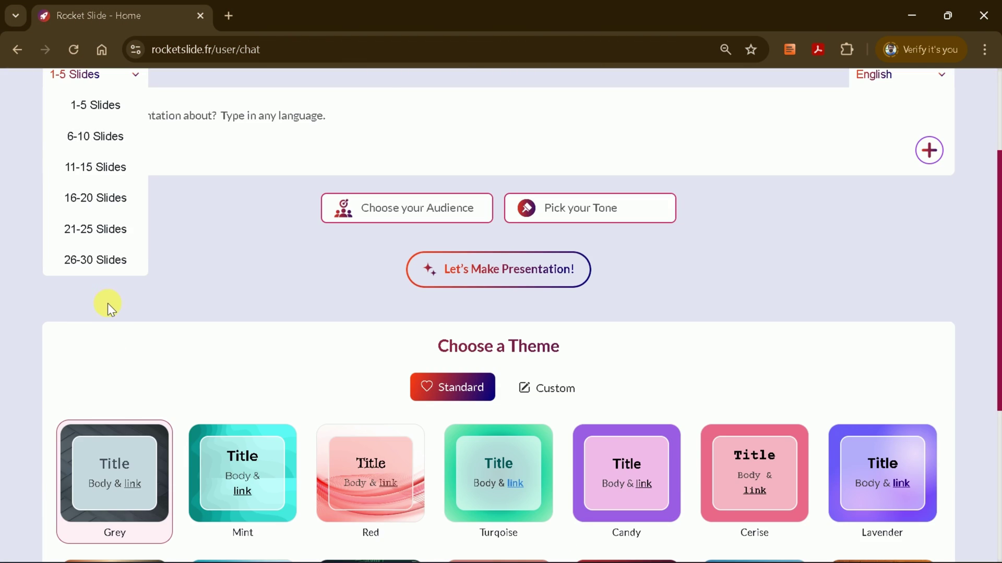
scroll(107, 303, "up", 3)
left_click(621, 333)
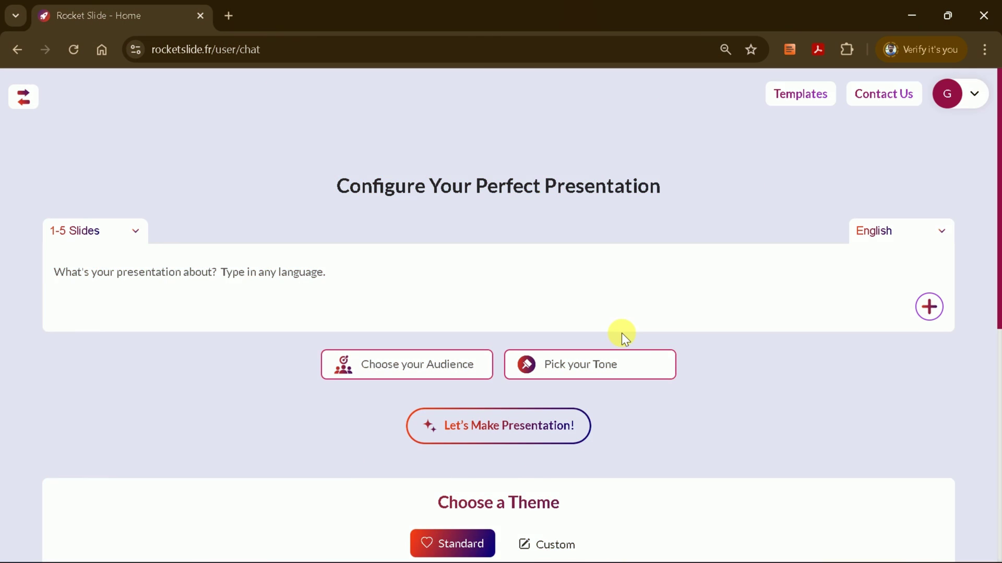
scroll(620, 334, "down", 6)
scroll(626, 338, "down", 3)
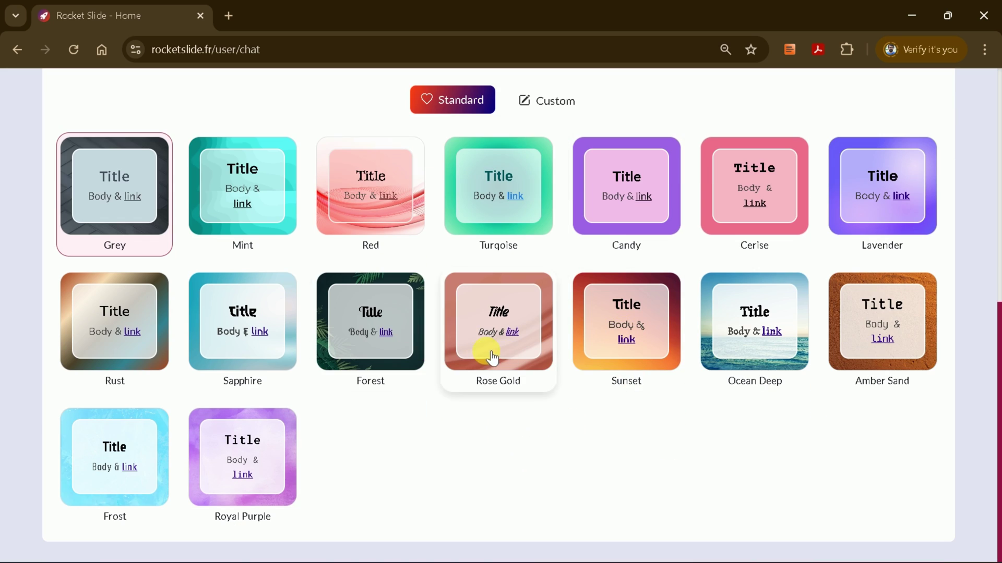
- Open the template library and browse its Popular, Projects & Collaboration and Sales & Marketing templates
scroll(492, 358, "up", 9)
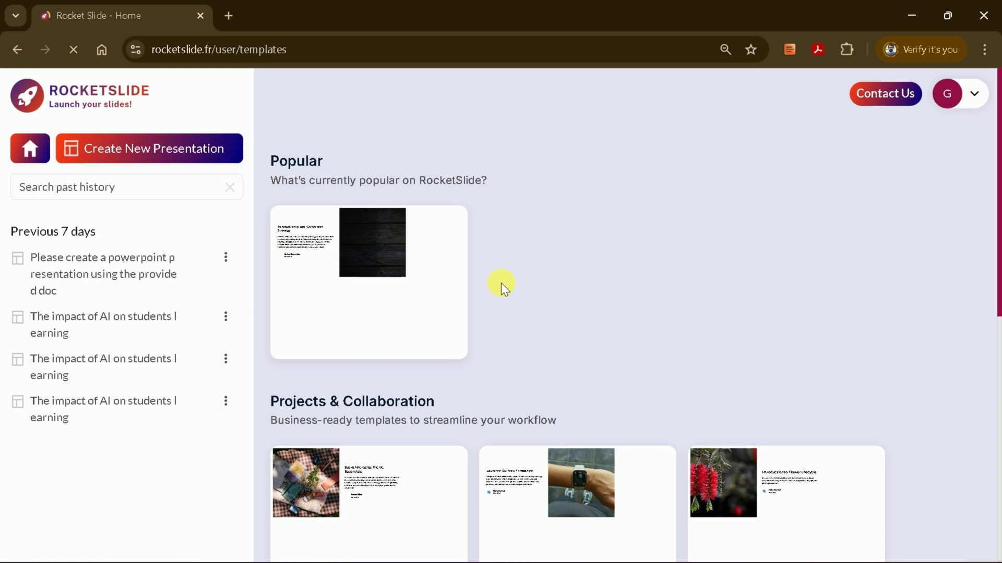
mouse_move(299, 288)
scroll(616, 296, "down", 6)
scroll(616, 294, "down", 3)
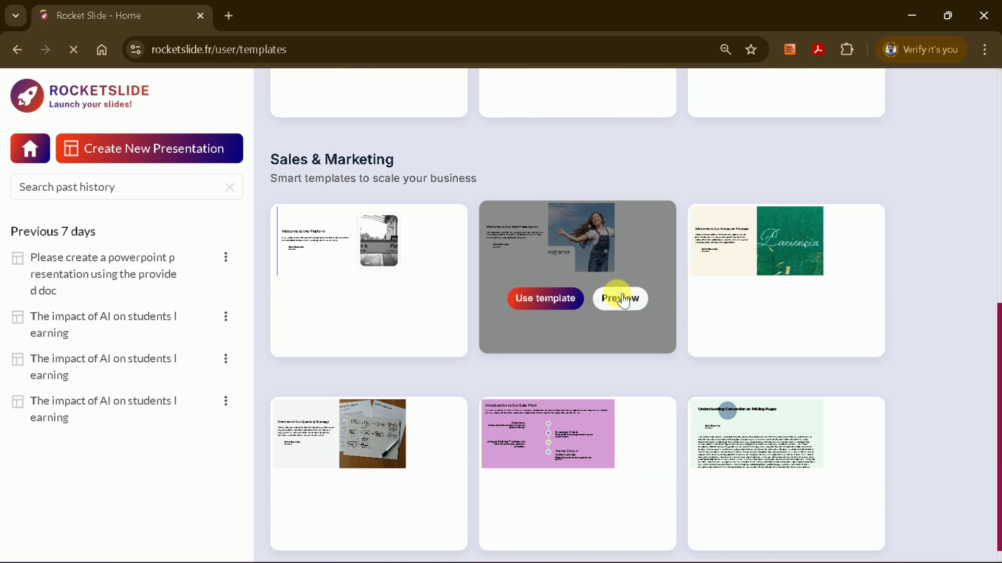
scroll(616, 405, "up", 8)
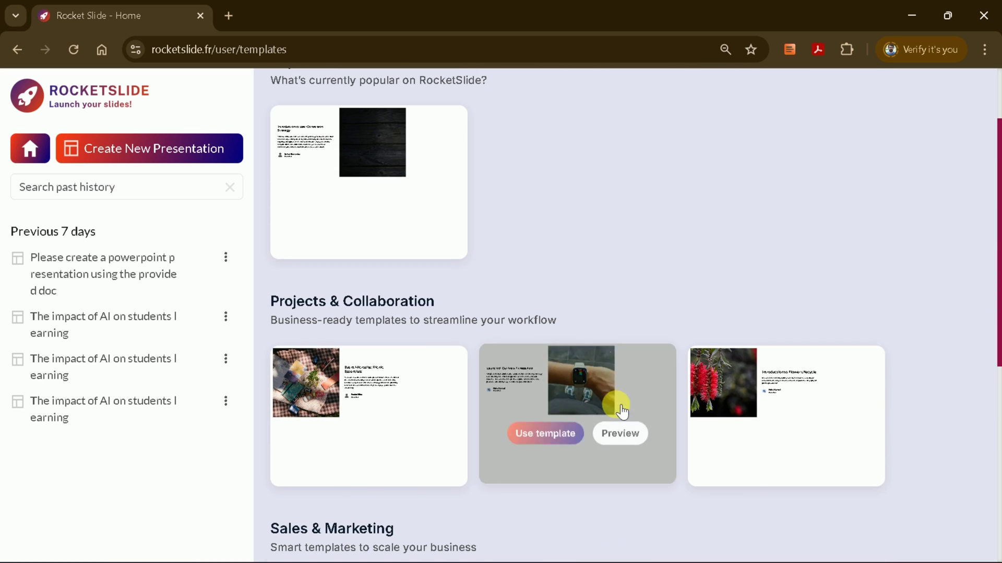
- Preview the Popular template "Strategy for converting more existing..." and examine its slide layouts
left_click(405, 279)
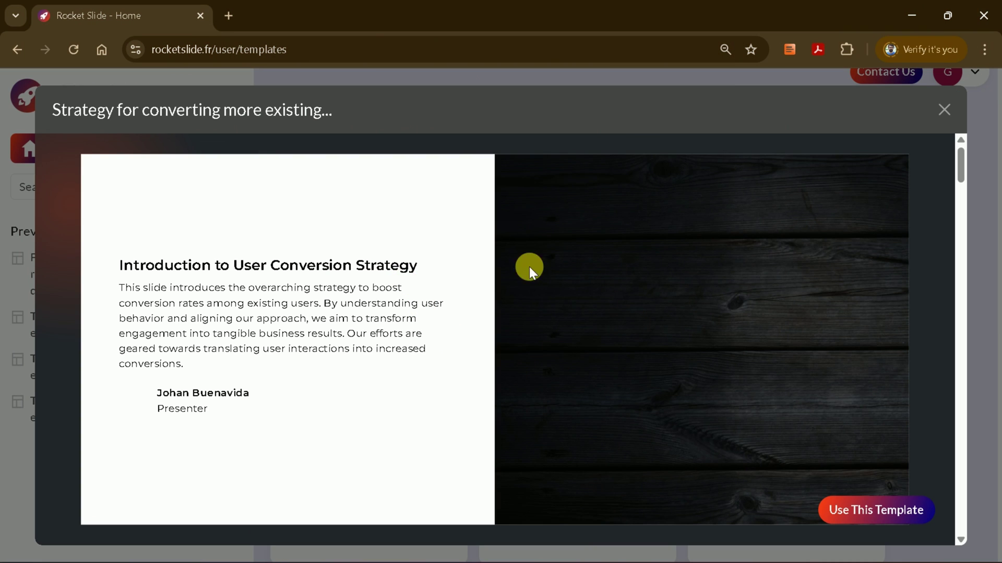
scroll(395, 271, "down", 7)
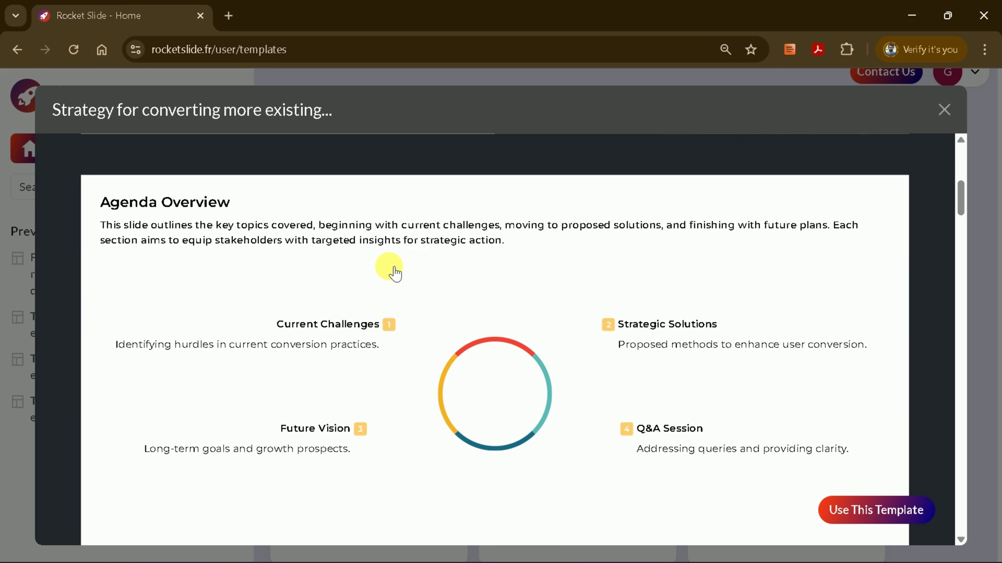
scroll(395, 272, "down", 5)
scroll(528, 360, "down", 7)
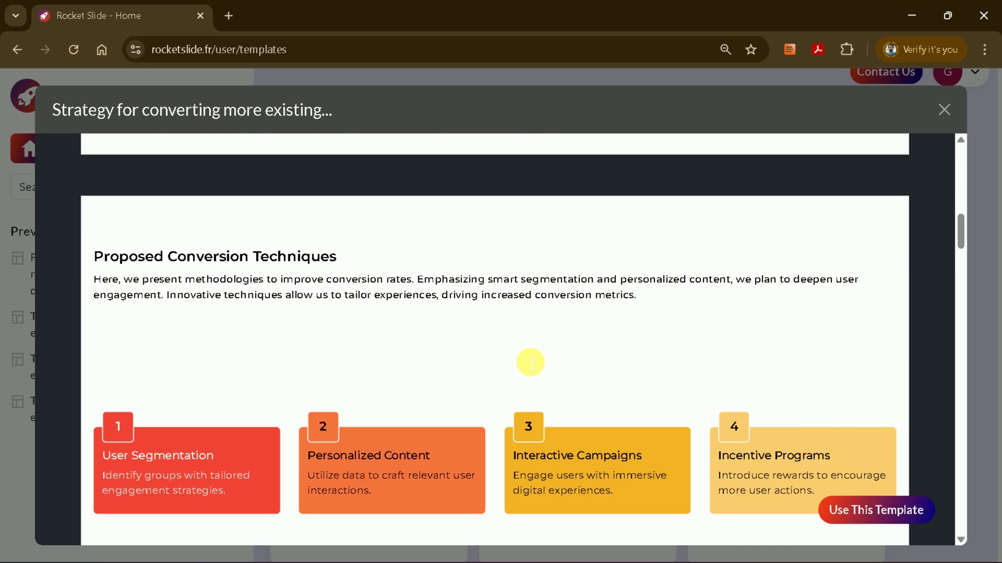
scroll(615, 362, "down", 5)
scroll(643, 391, "down", 6)
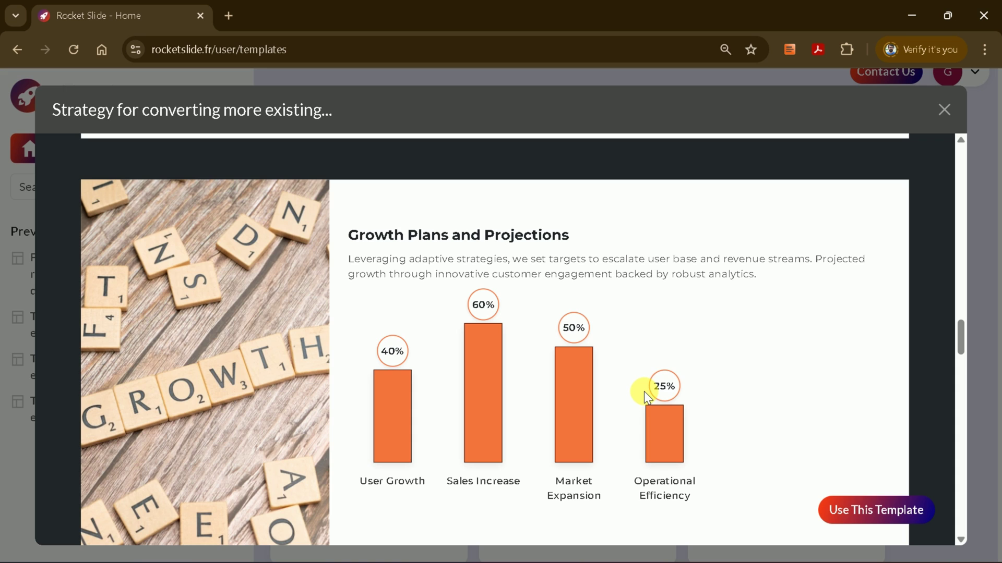
scroll(644, 392, "down", 6)
scroll(644, 391, "down", 10)
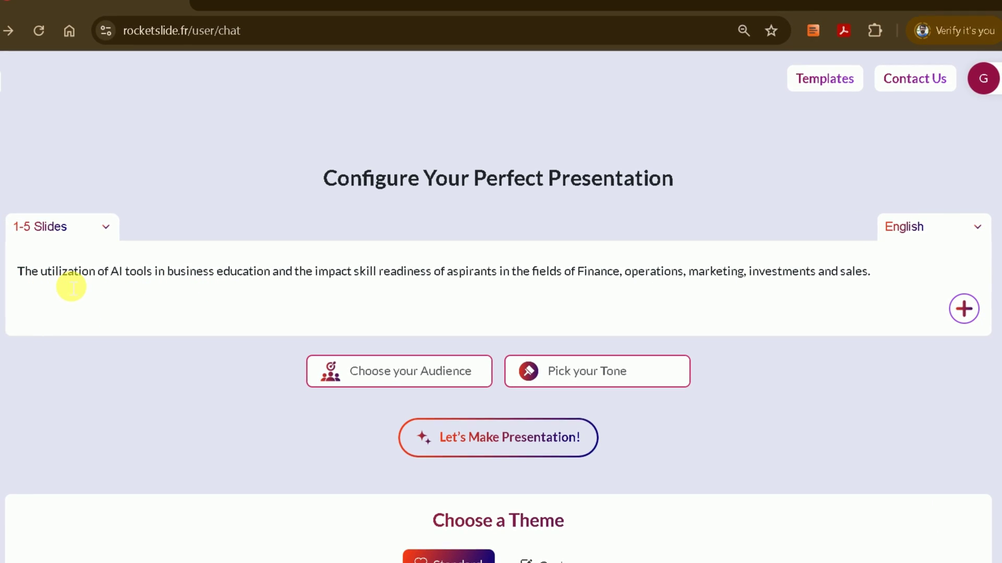
left_click_drag(41, 272, 463, 285)
left_click(184, 283)
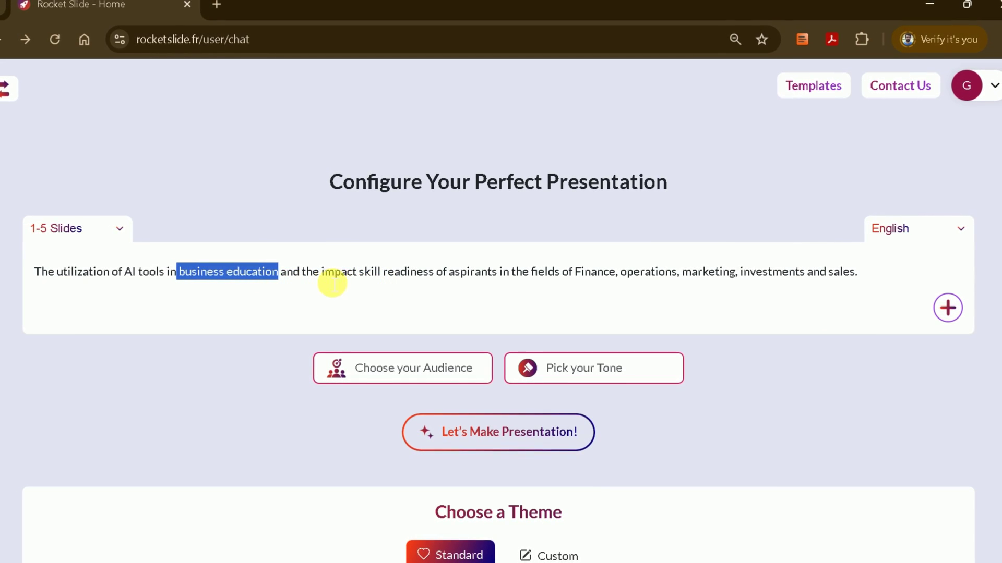
left_click(334, 284)
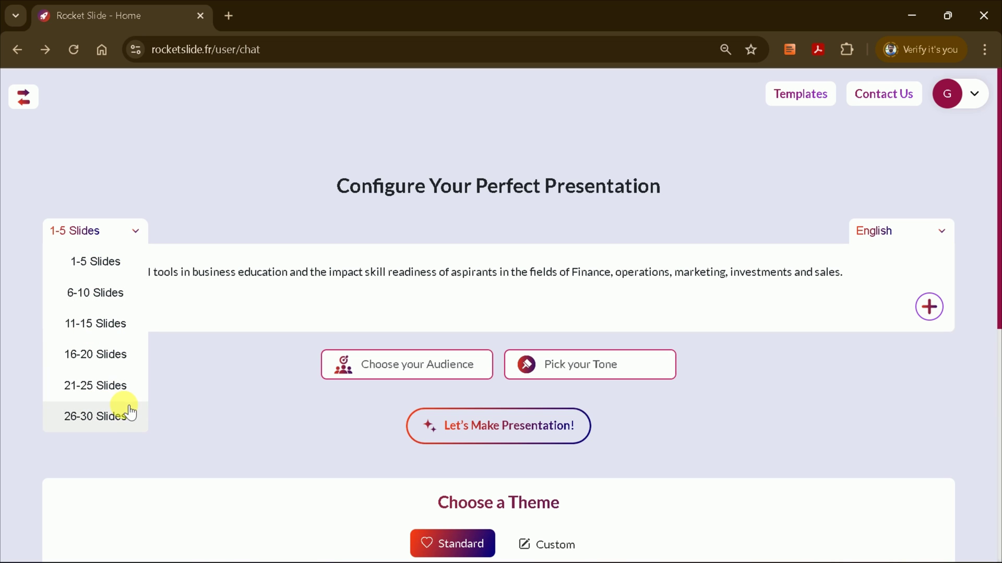
- Set the presentation length to 26-30 Slides and its language to French
left_click(114, 417)
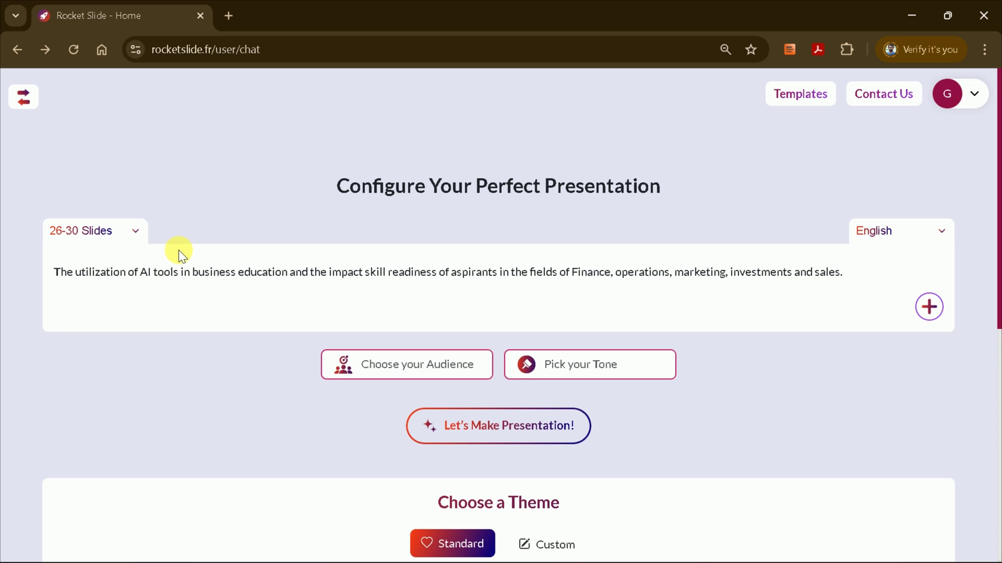
left_click(898, 236)
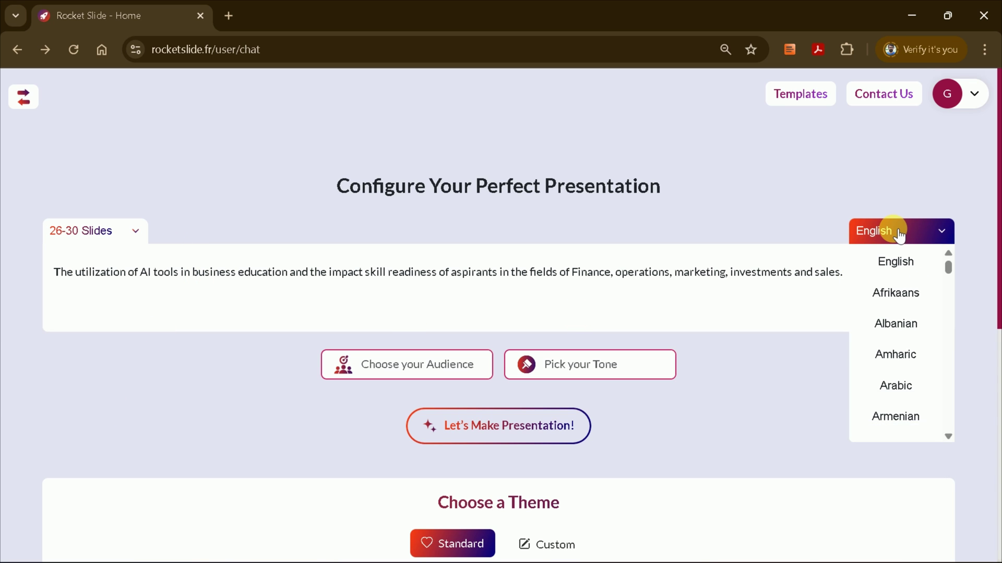
left_click_drag(988, 267, 971, 312)
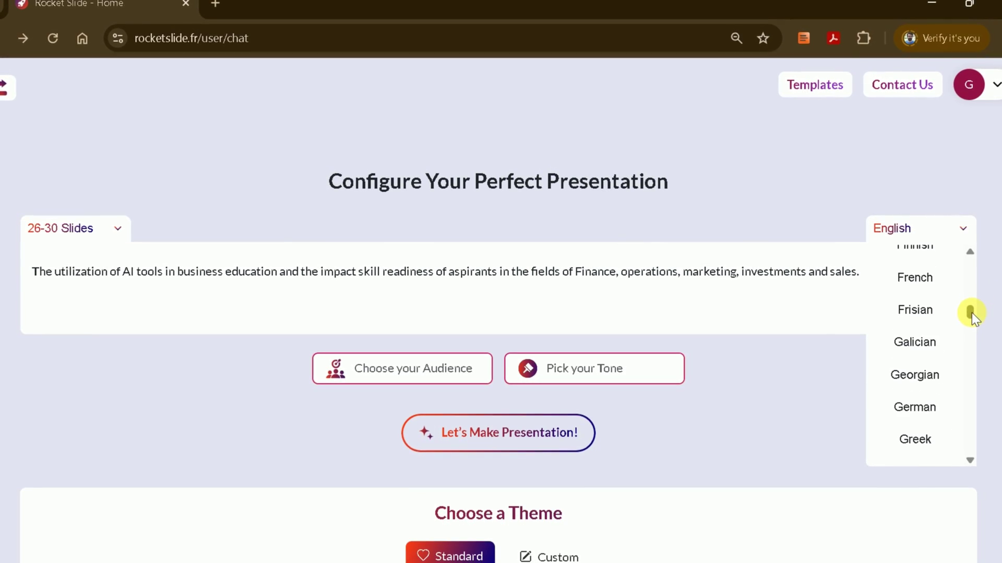
left_click(905, 278)
- Set the presentation language back to English
left_click(911, 238)
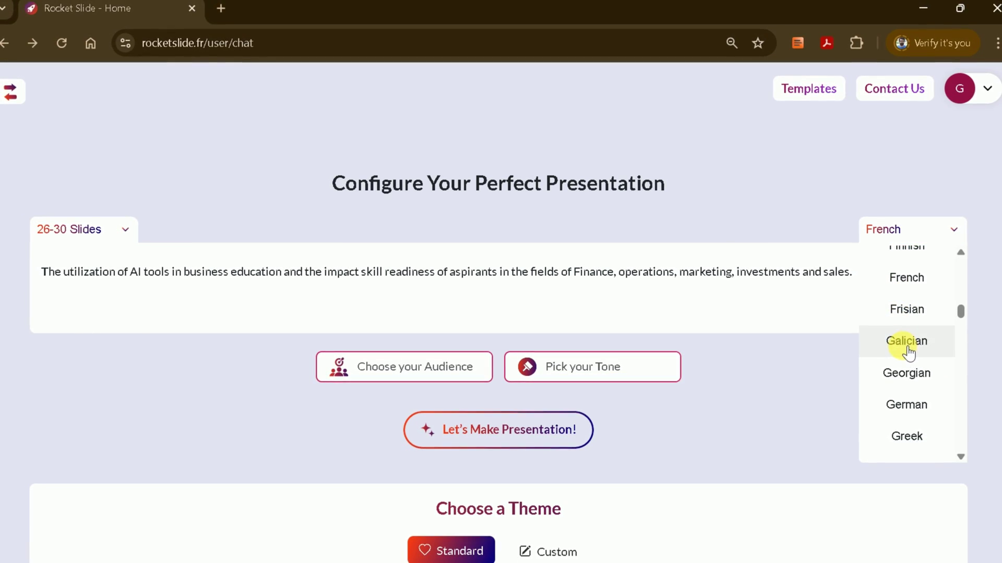
scroll(906, 344, "up", 10)
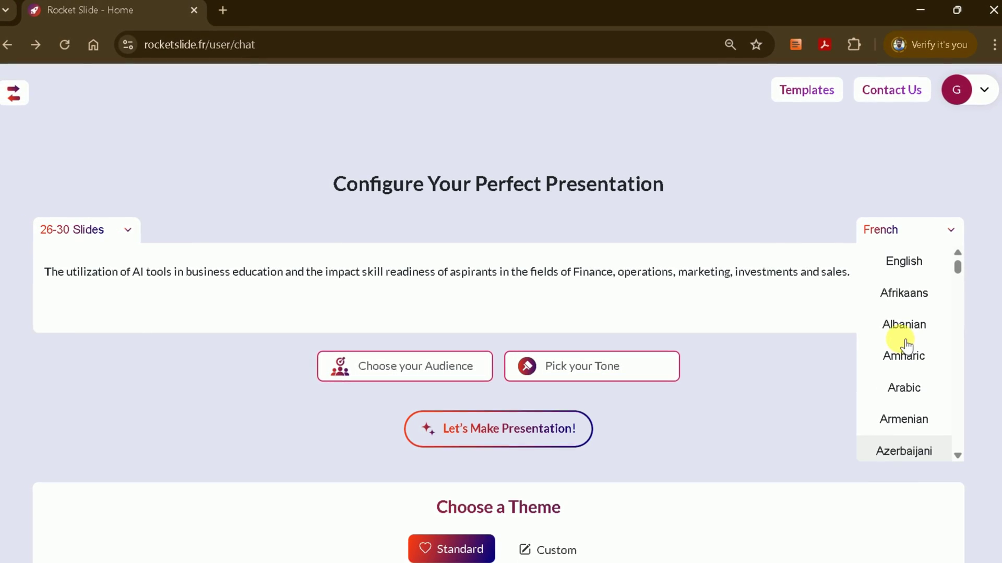
left_click(904, 262)
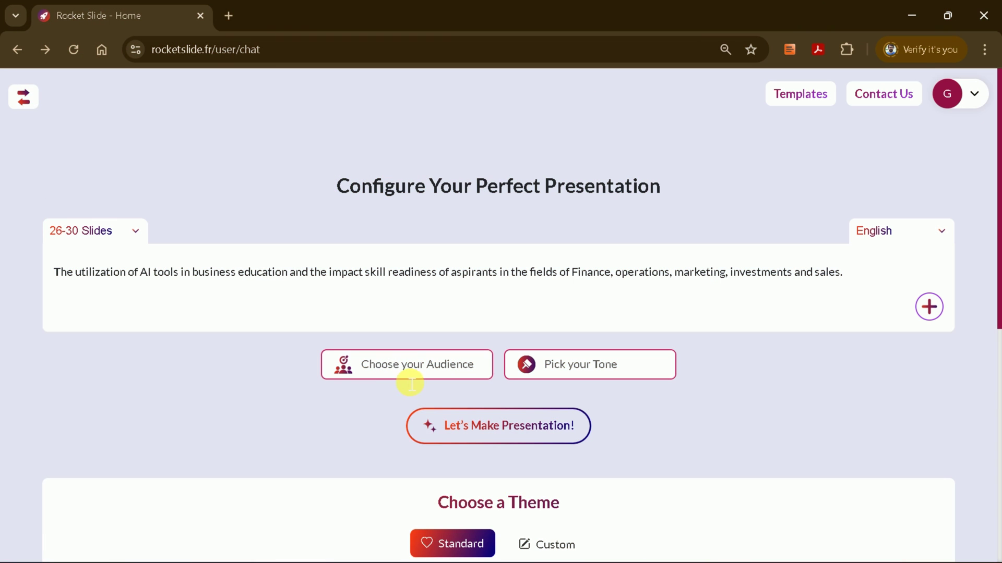
- Set the presentation's audience to Business and its tone to Professional
left_click(413, 371)
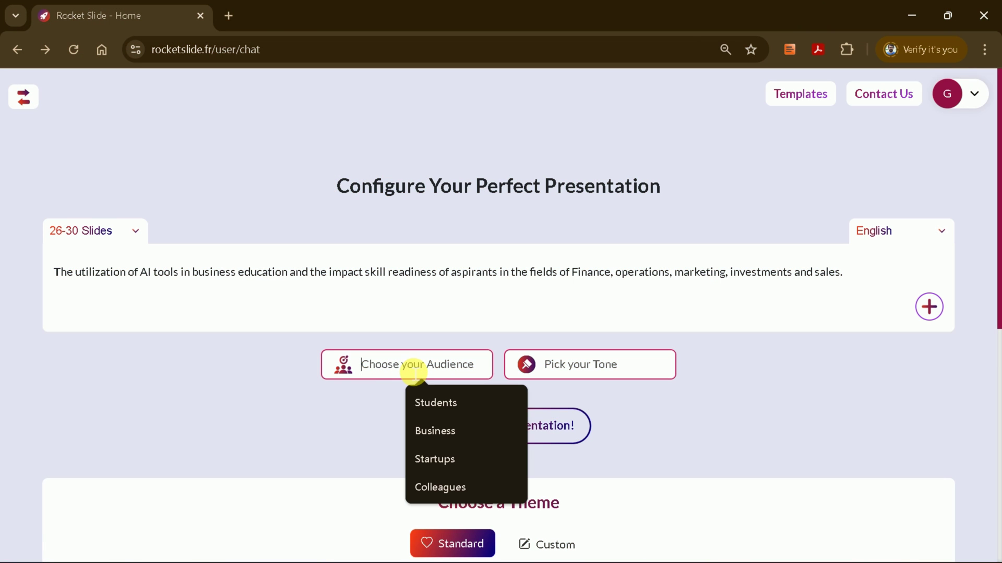
left_click(430, 431)
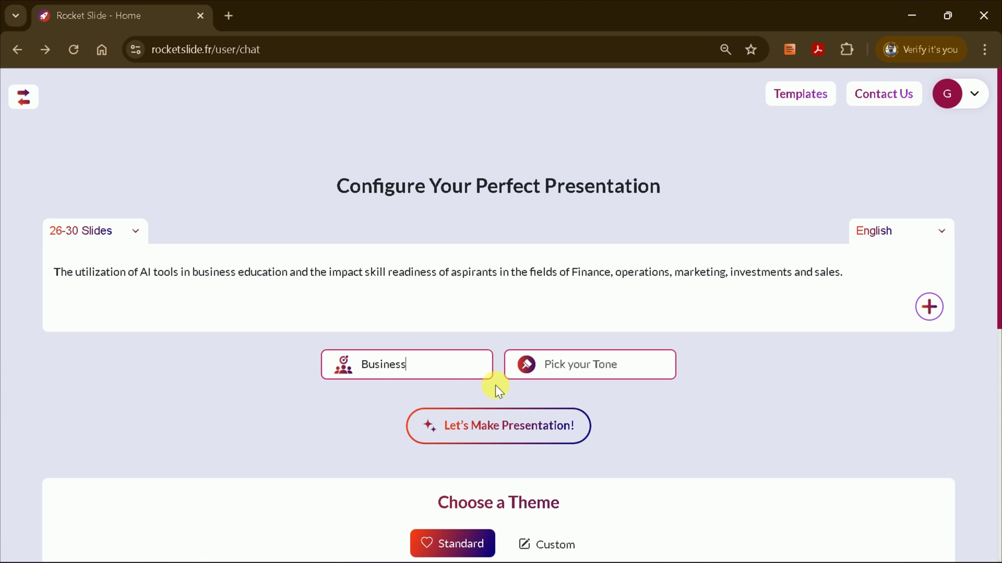
left_click(578, 365)
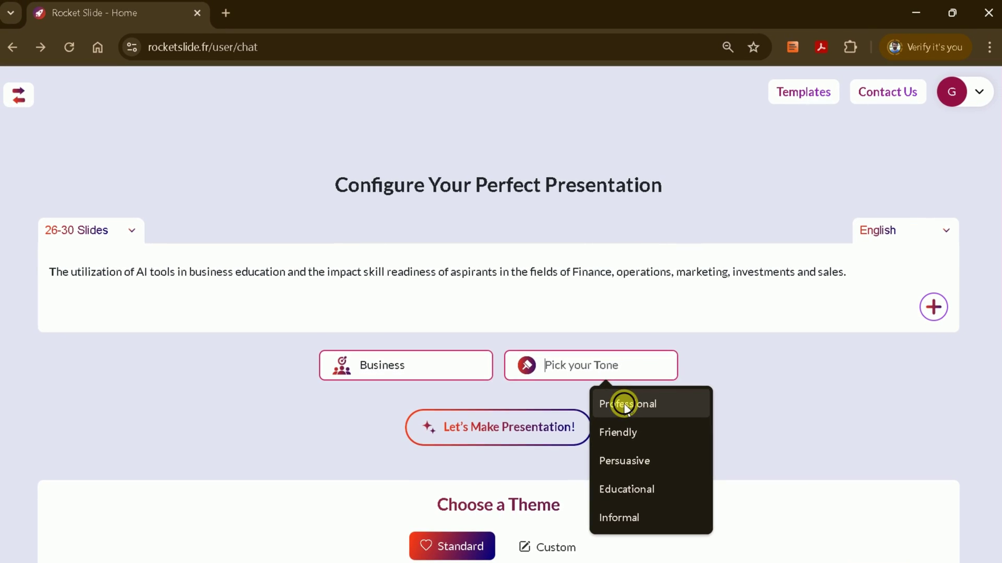
left_click(632, 410)
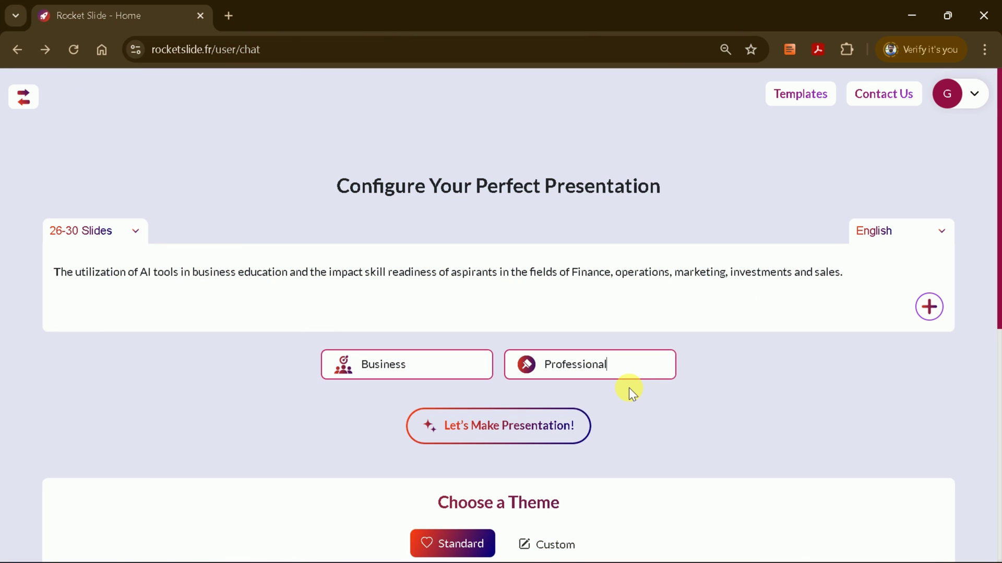
- Try the Mint, Cerise and Candy standard themes and settle on Lavender
scroll(635, 480, "down", 6)
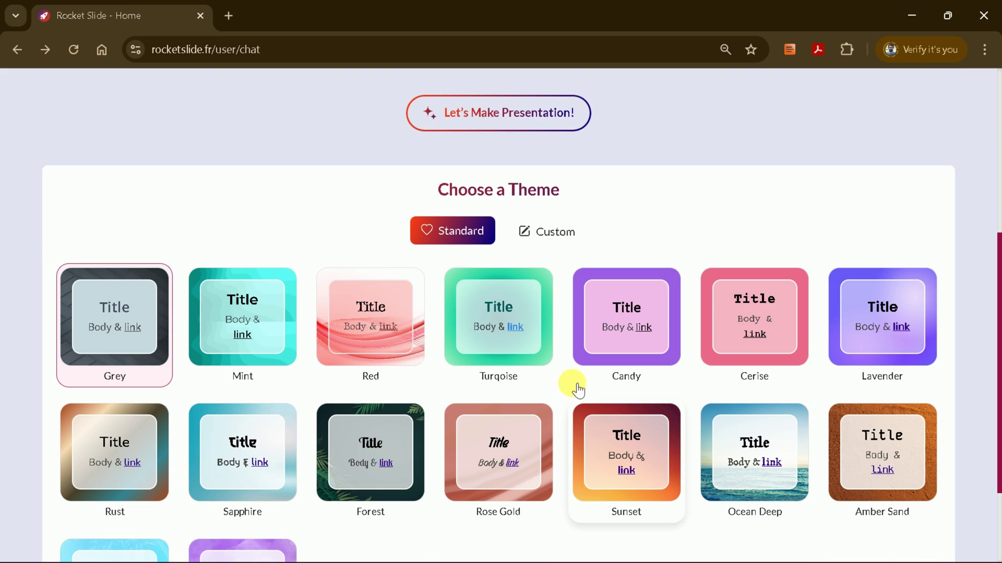
scroll(578, 390, "down", 2)
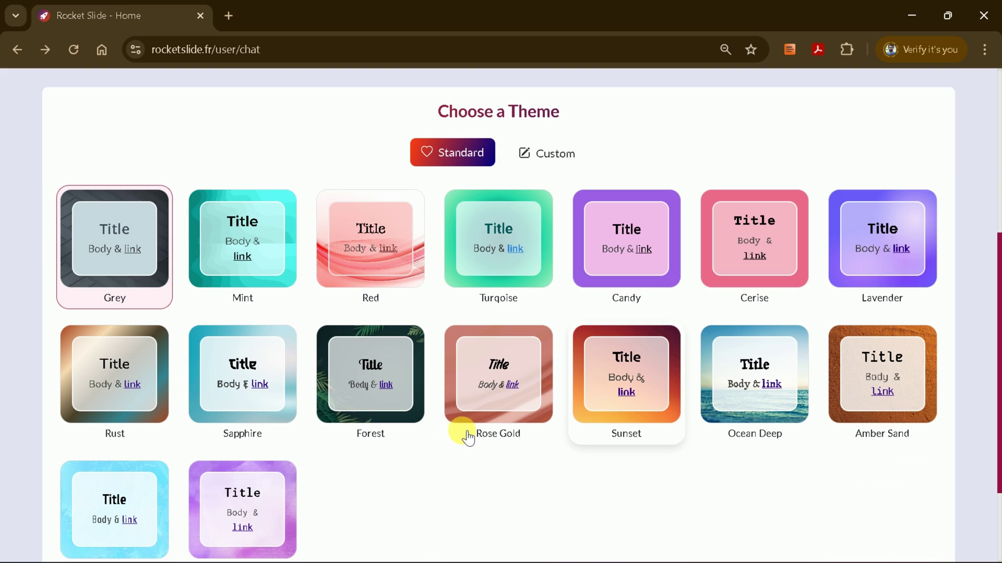
left_click(251, 248)
left_click(730, 245)
left_click(657, 252)
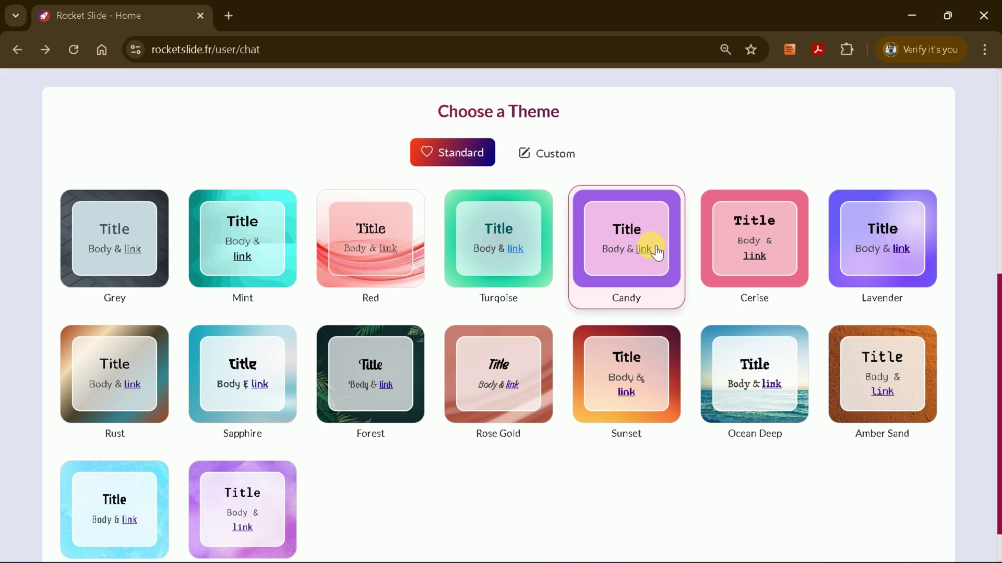
left_click(875, 219)
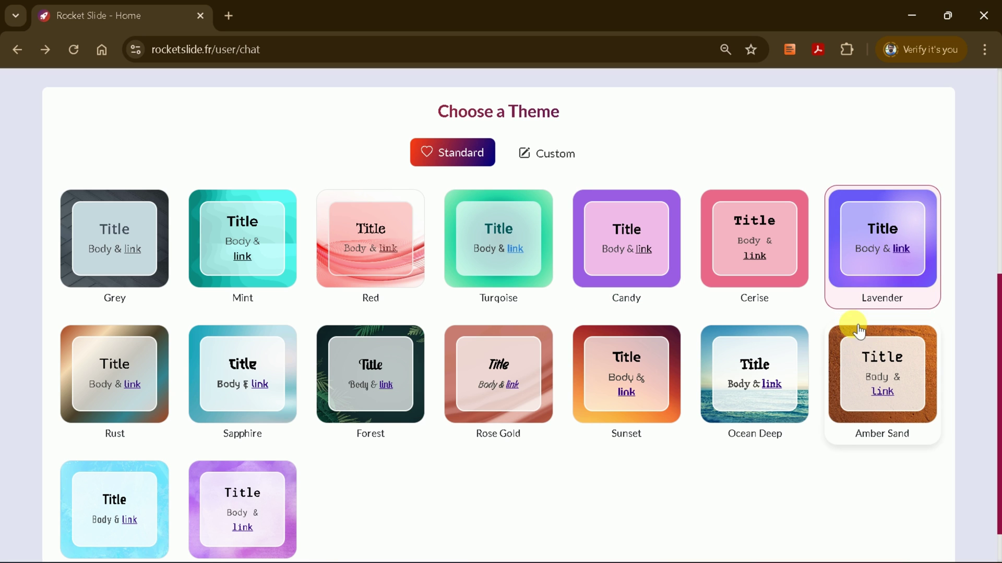
- Generate the slide outline from the configured topic and settings
scroll(431, 324, "down", 1)
scroll(505, 286, "up", 9)
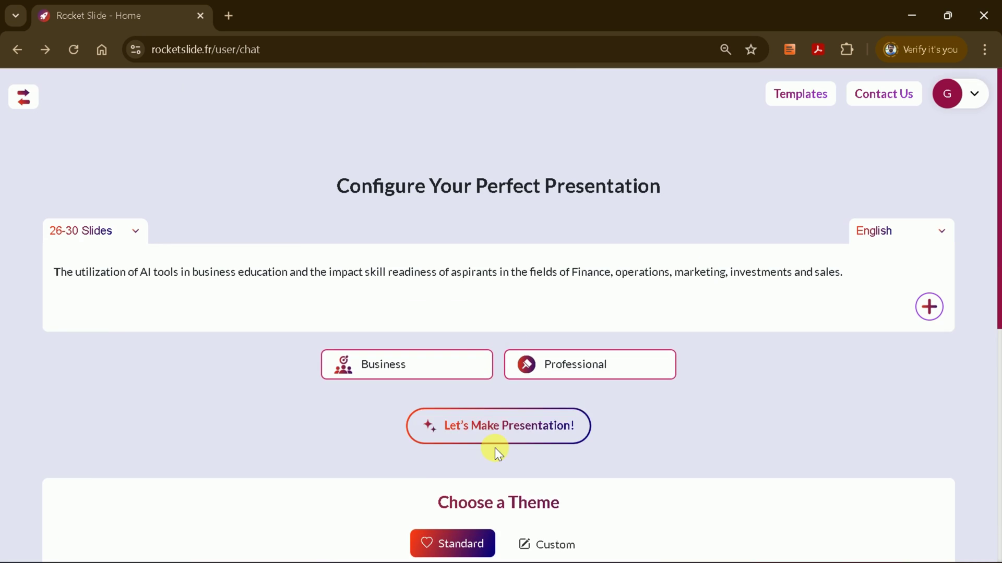
left_click(491, 433)
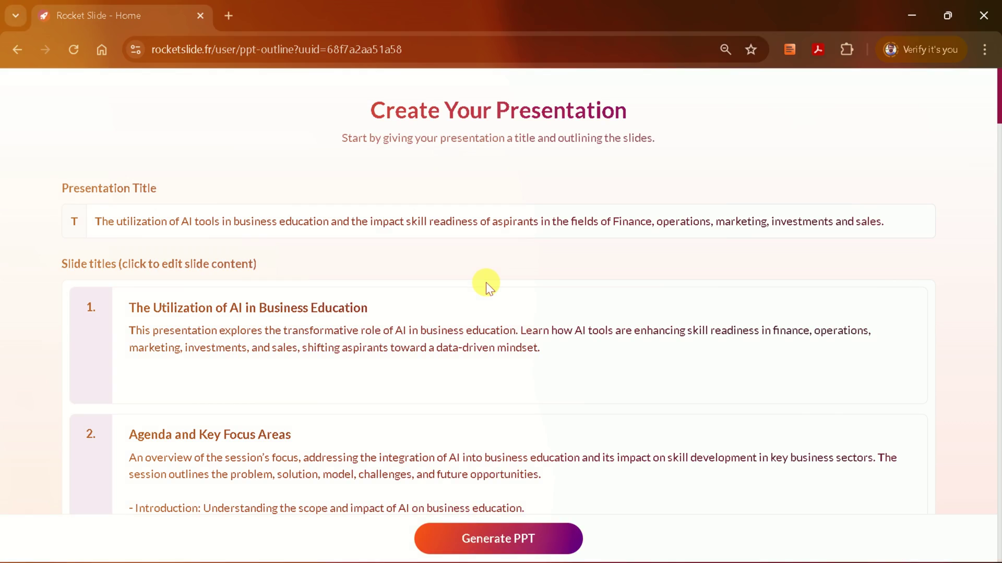
- Review the generated outline's slide titles and content from the first slide to the last
scroll(486, 282, "down", 2)
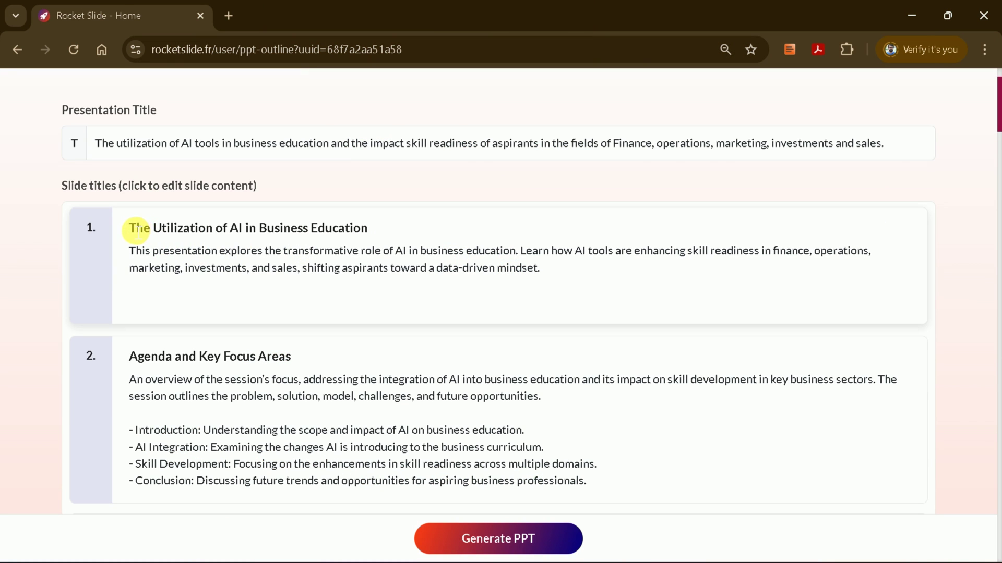
left_click_drag(137, 230, 393, 250)
left_click(388, 250)
scroll(275, 313, "down", 2)
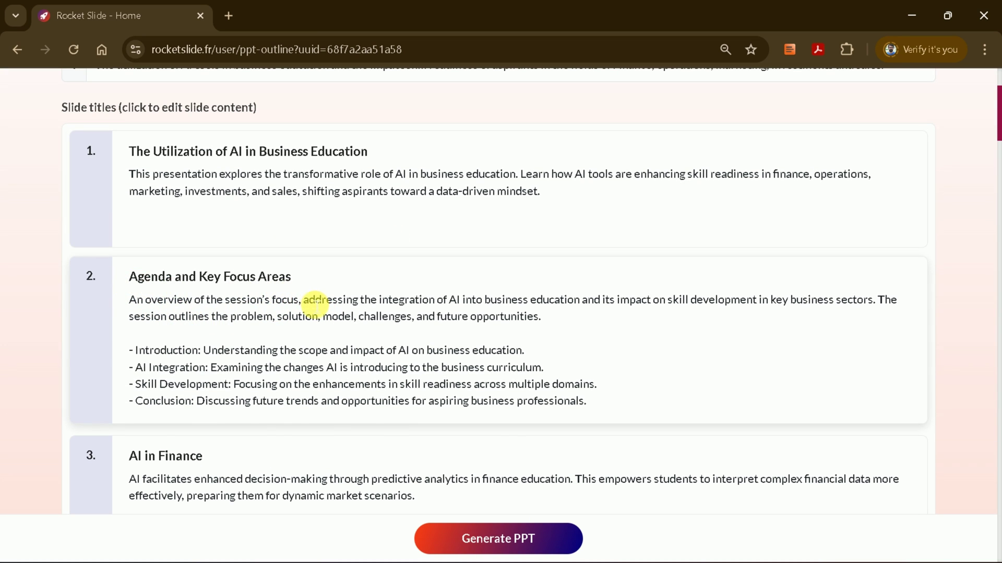
scroll(316, 306, "down", 4)
scroll(335, 297, "down", 2)
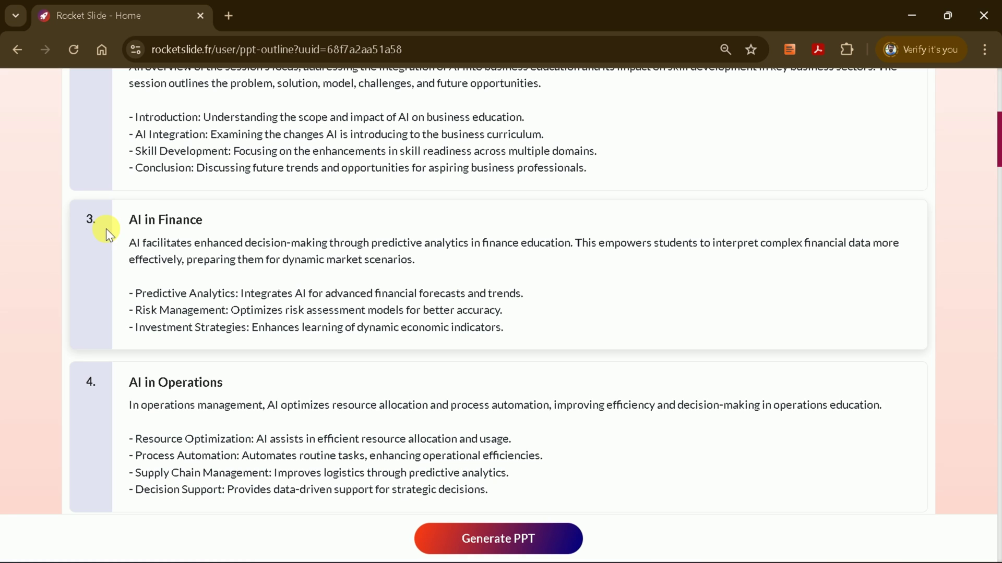
scroll(203, 385, "down", 4)
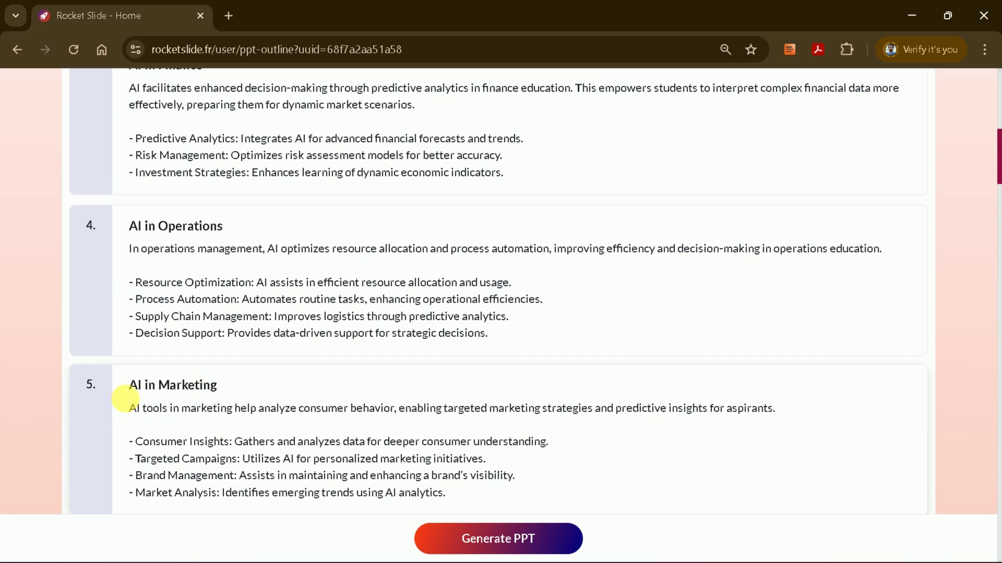
scroll(468, 341, "down", 14)
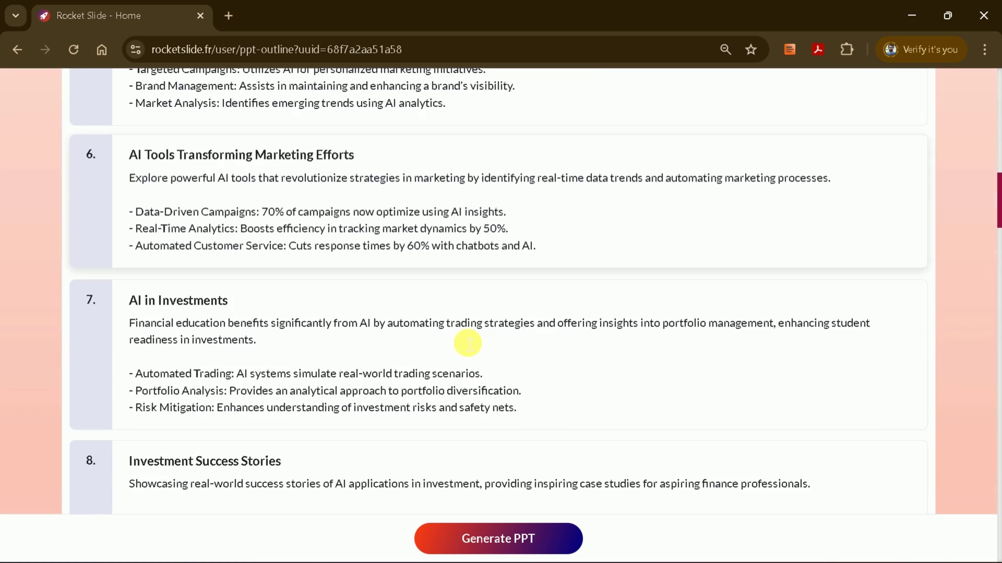
scroll(468, 344, "down", 20)
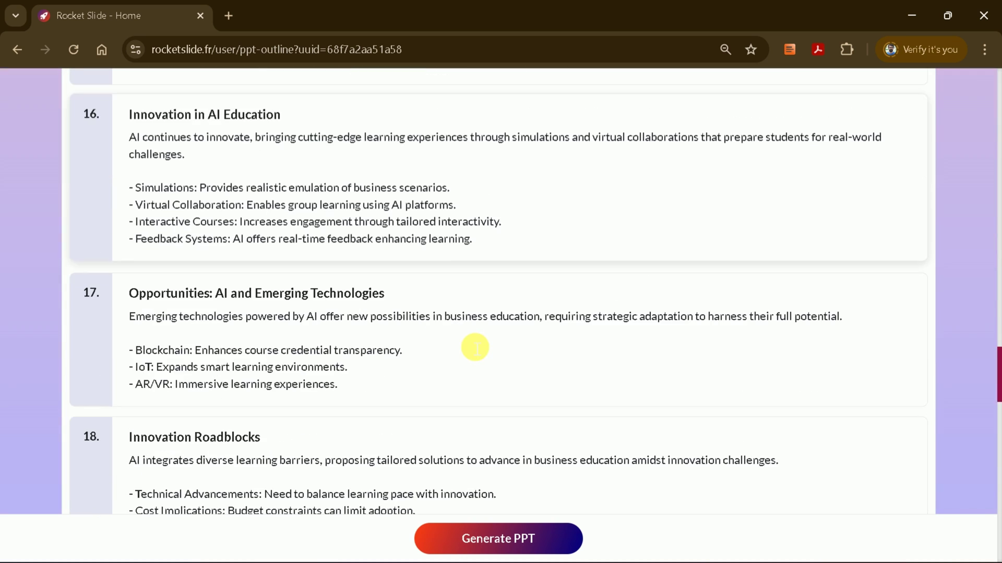
scroll(475, 347, "down", 20)
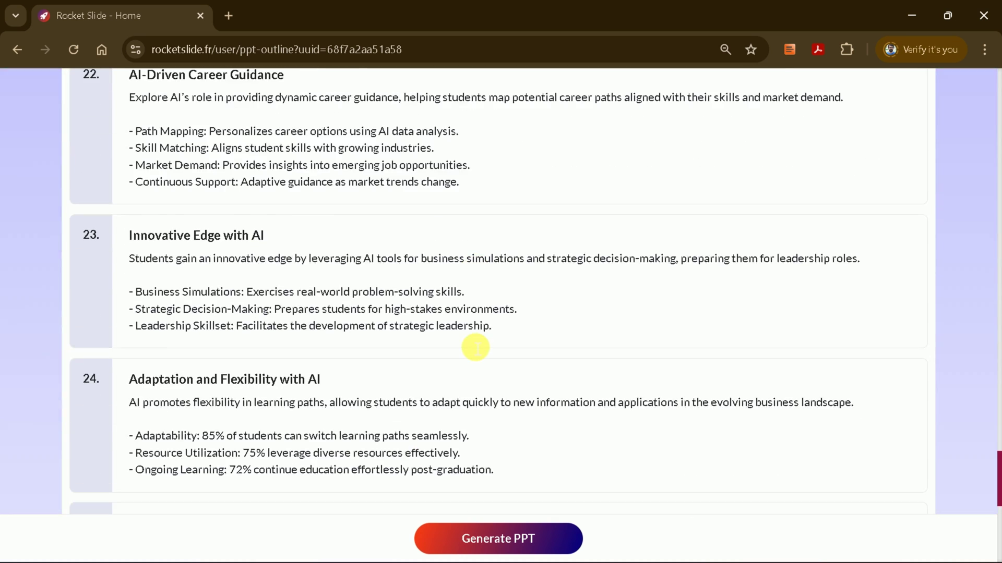
scroll(475, 347, "down", 8)
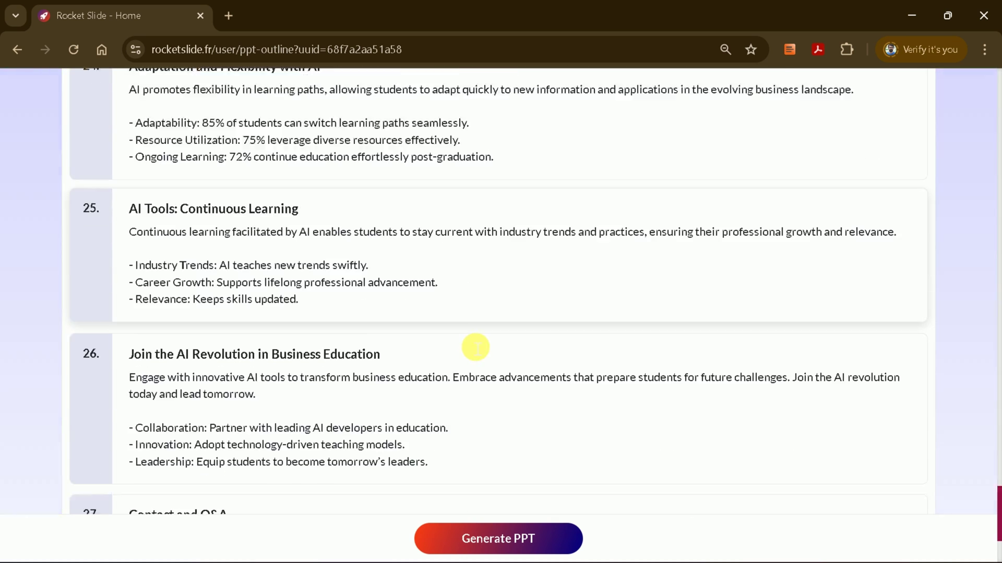
scroll(476, 348, "down", 2)
key("Home")
- Open the first slide's outline text for editing, leave its wording as is, and generate the presentation from the outline
left_click(567, 224)
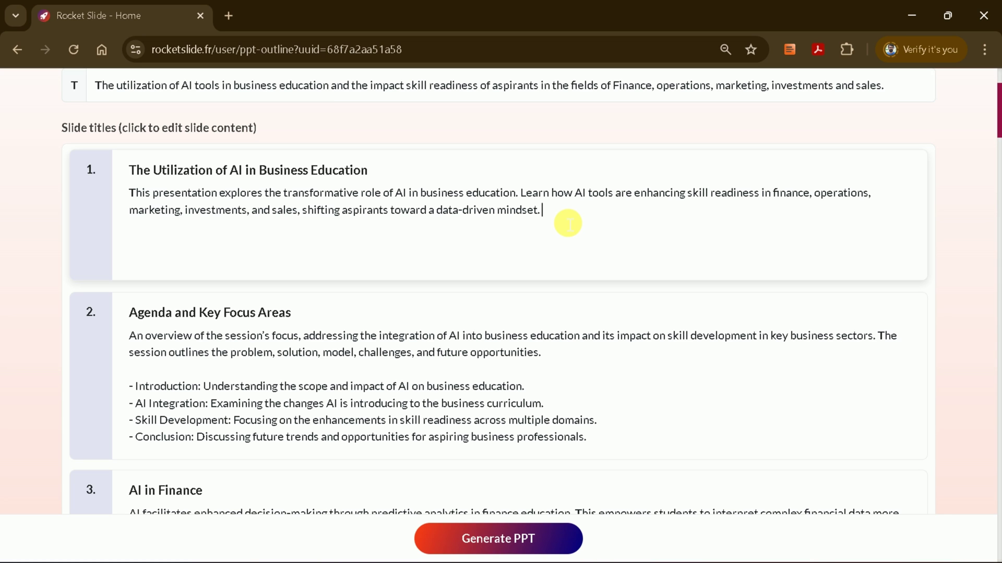
scroll(568, 223, "up", 3)
left_click(214, 293)
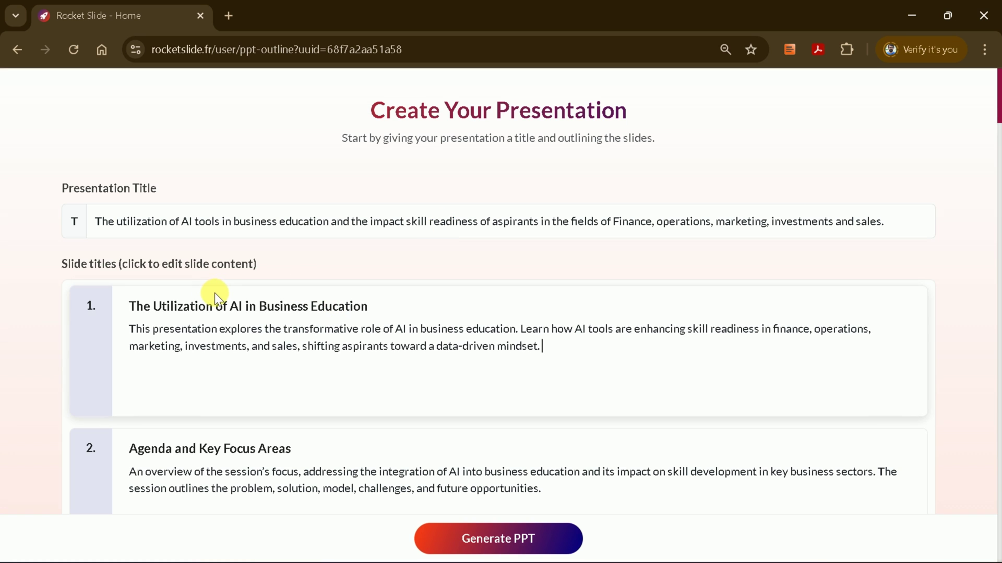
left_click(494, 548)
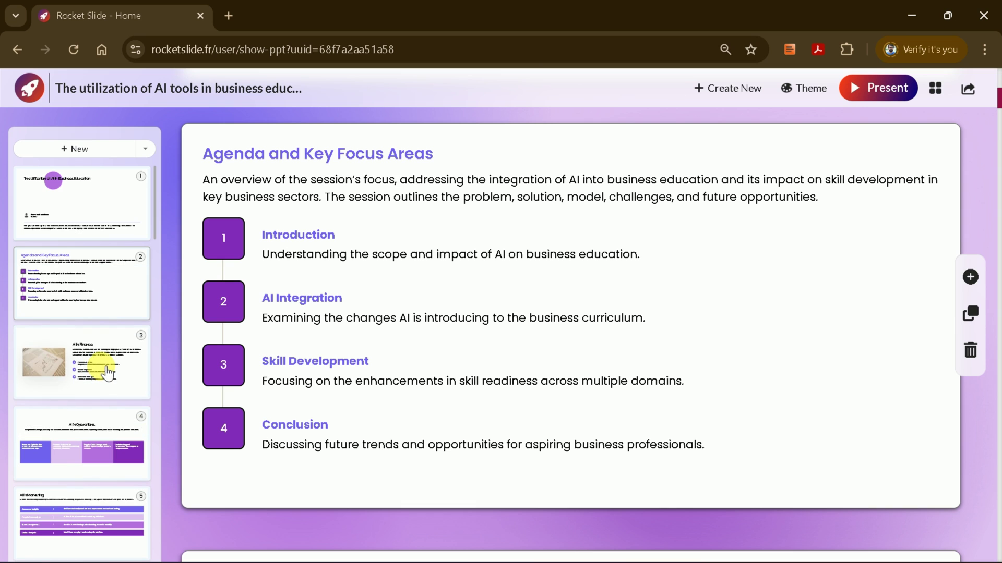
- Move the AI in Finance slide to second position and request an AI Improve rewrite of its introductory paragraph
left_click_drag(109, 348, 115, 340)
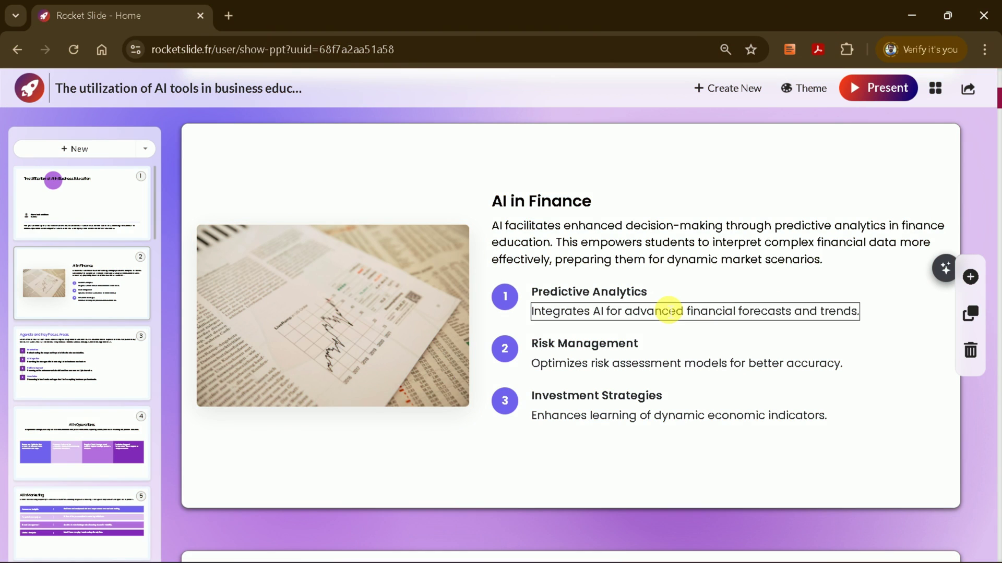
left_click_drag(830, 259, 459, 224)
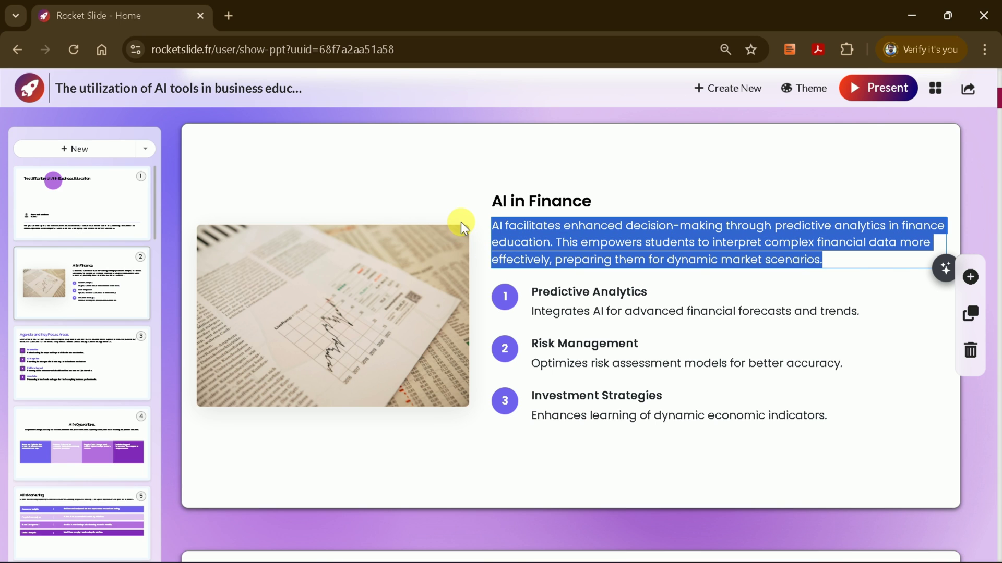
left_click(945, 268)
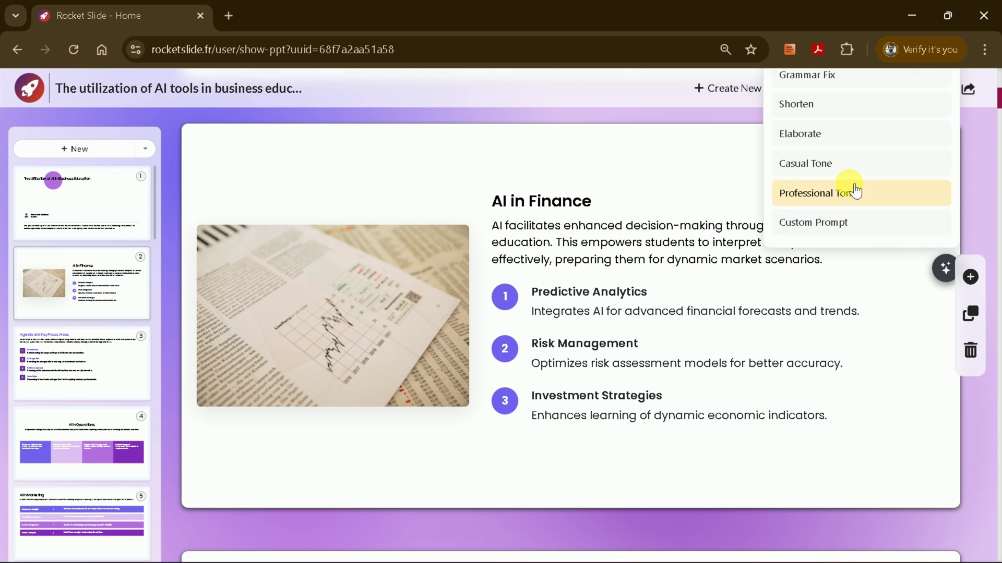
scroll(850, 190, "up", 1)
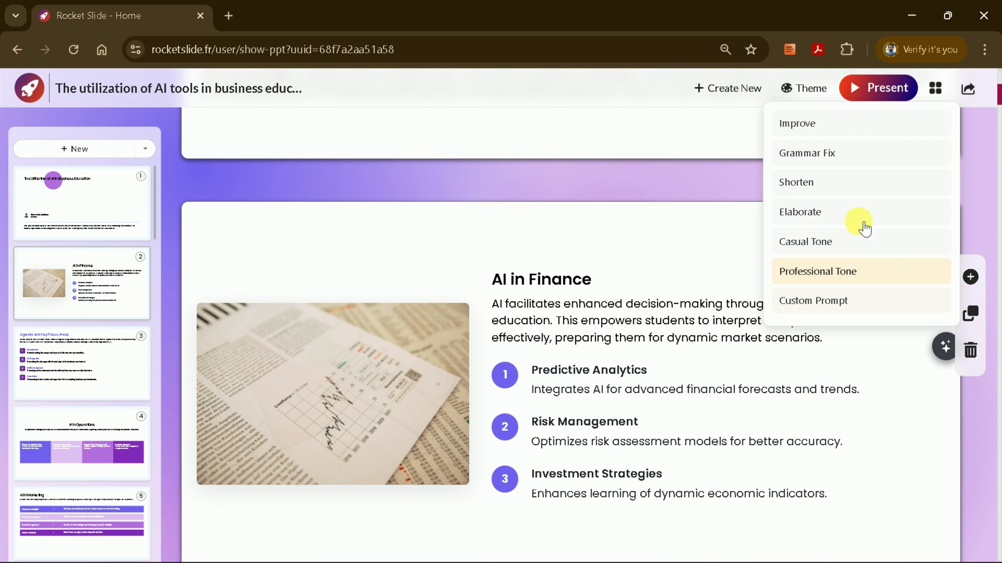
left_click(812, 124)
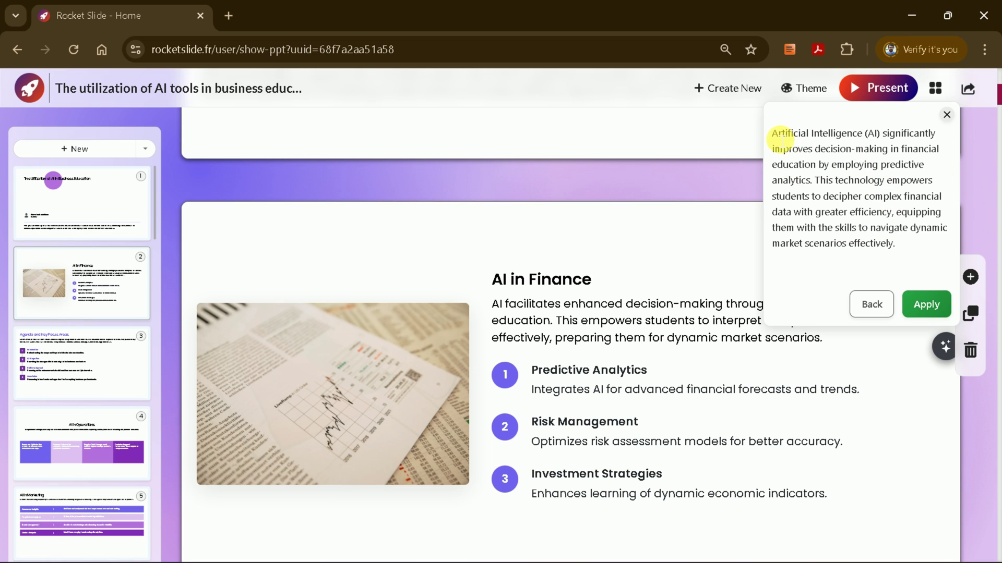
- Read through the suggested rewrite and apply it to the AI in Finance introductory paragraph
left_click_drag(841, 144, 907, 243)
scroll(866, 209, "up", 2)
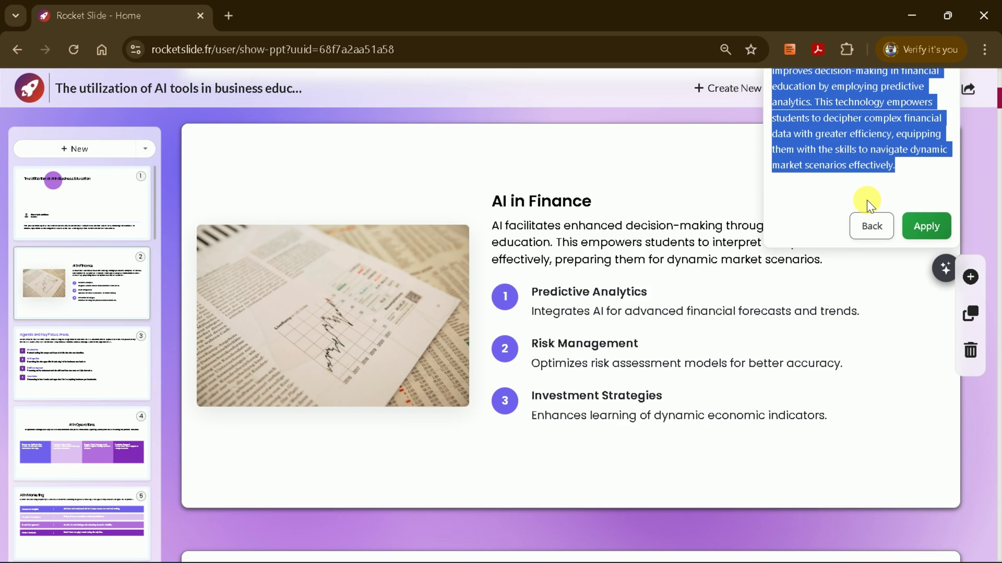
scroll(886, 256, "down", 2)
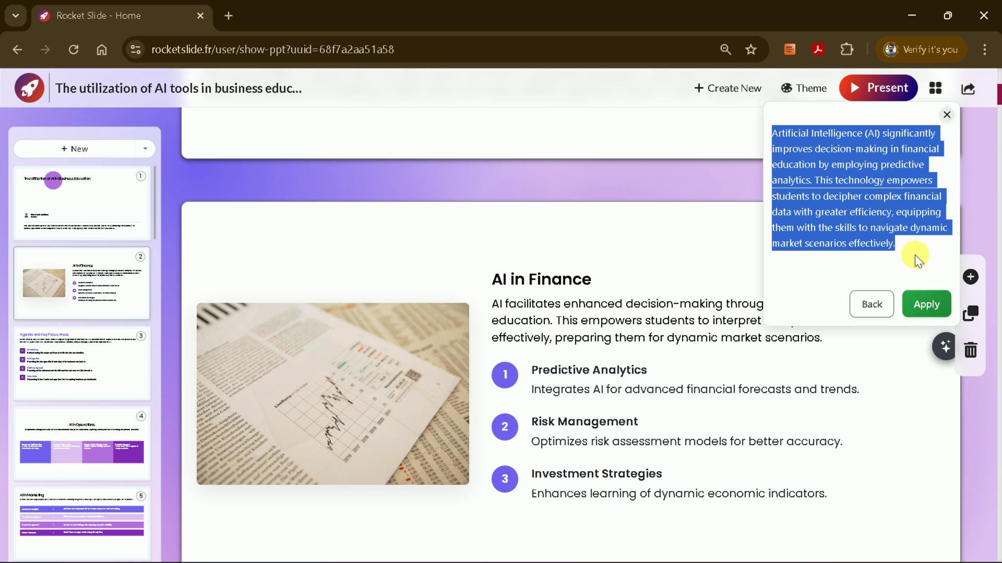
left_click(917, 253)
left_click(925, 305)
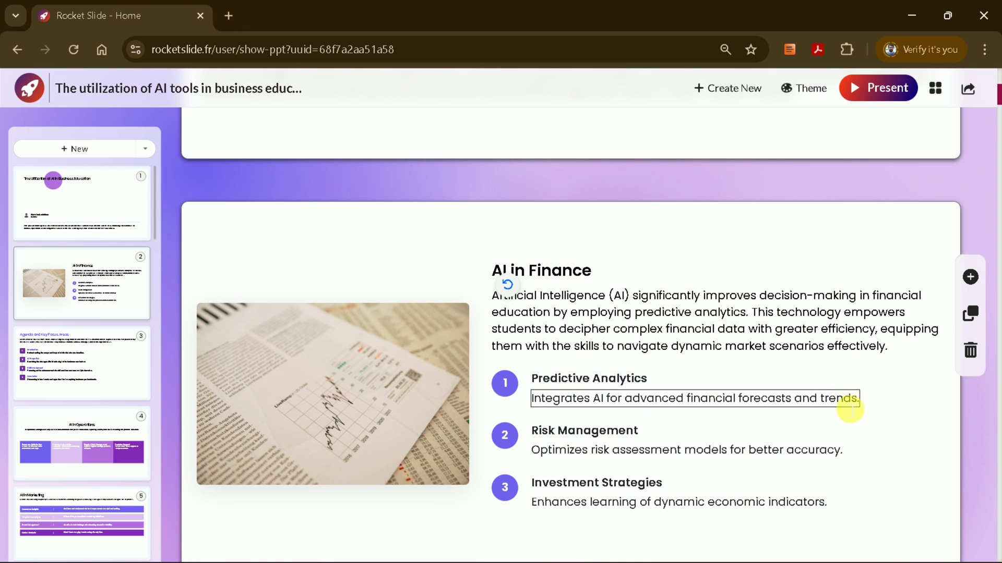
- Delete the final Contact and Q&A slide from the presentation
key("End")
left_click(84, 514)
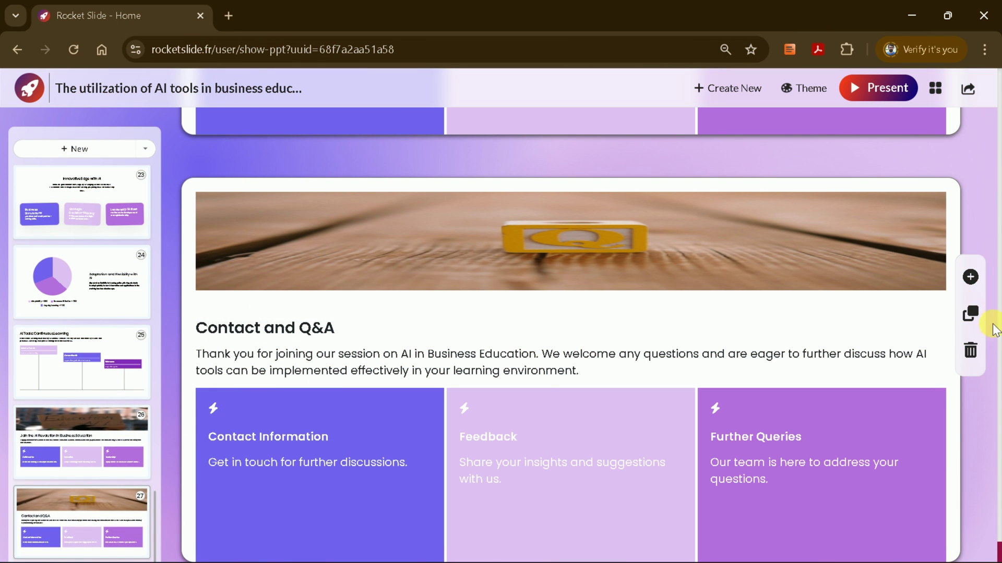
left_click(977, 356)
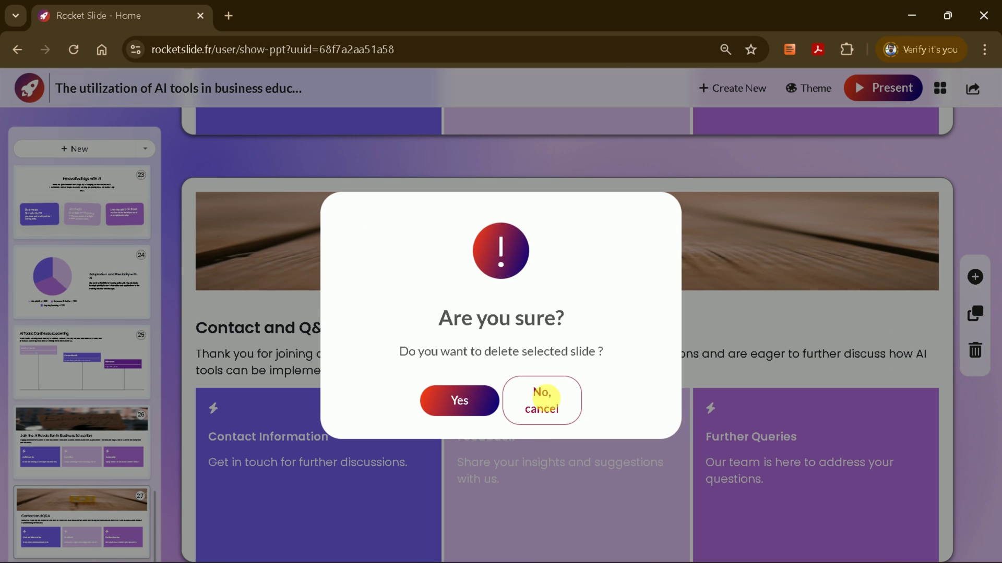
left_click(459, 401)
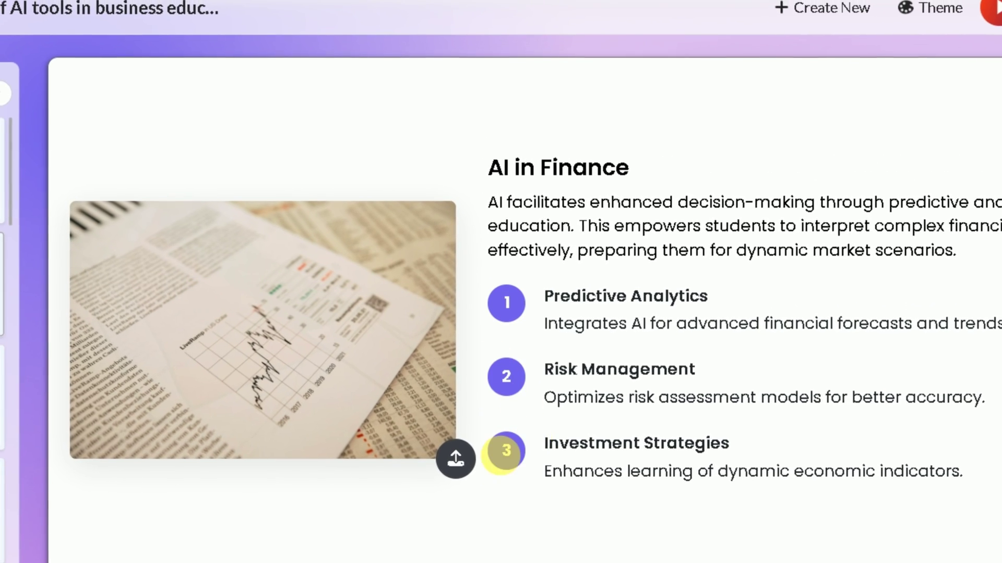
- Replace the AI in Finance slide's image with the business newspaper photo from an Unsplash search for "Finance"
left_click(455, 458)
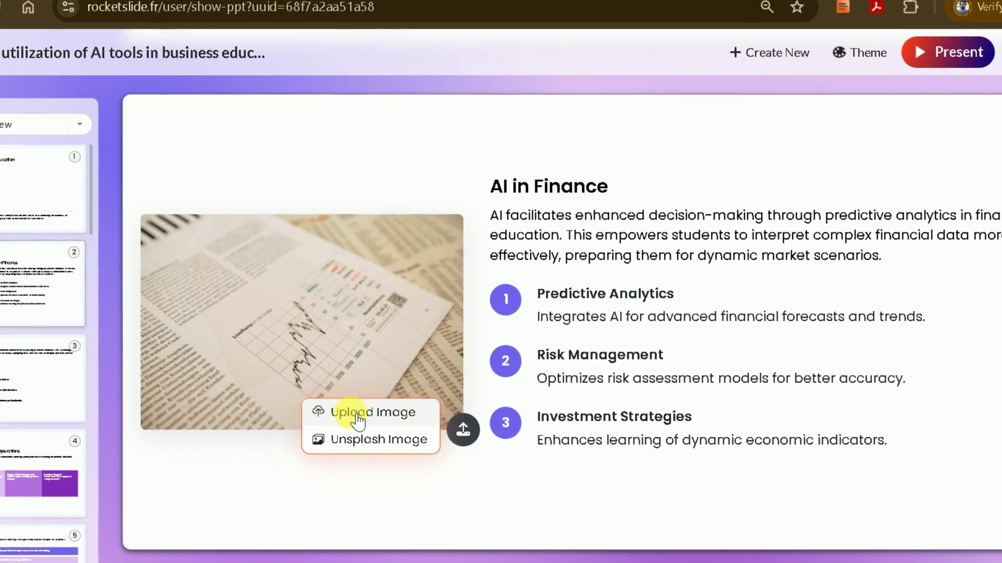
left_click(394, 425)
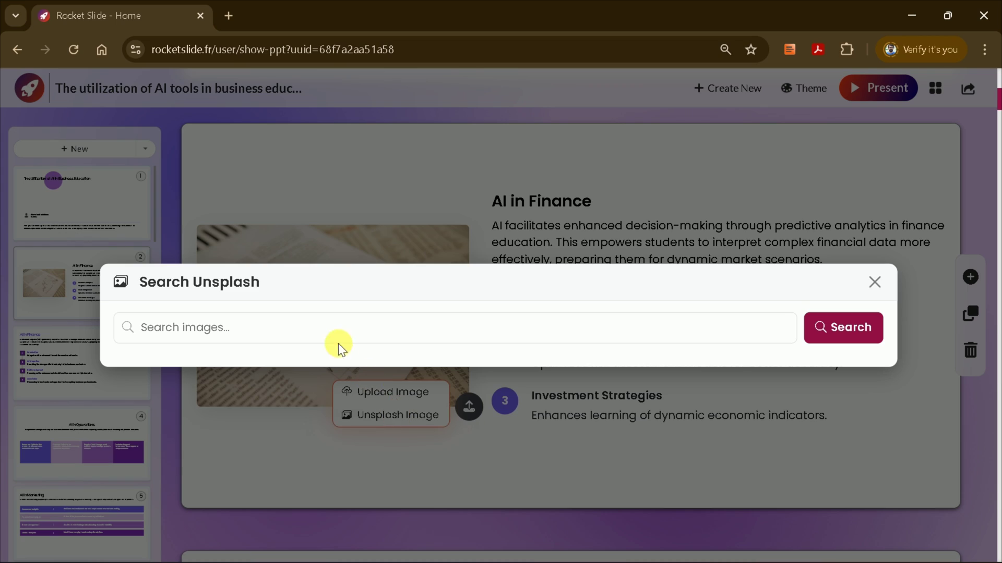
left_click(226, 318)
type("Finance")
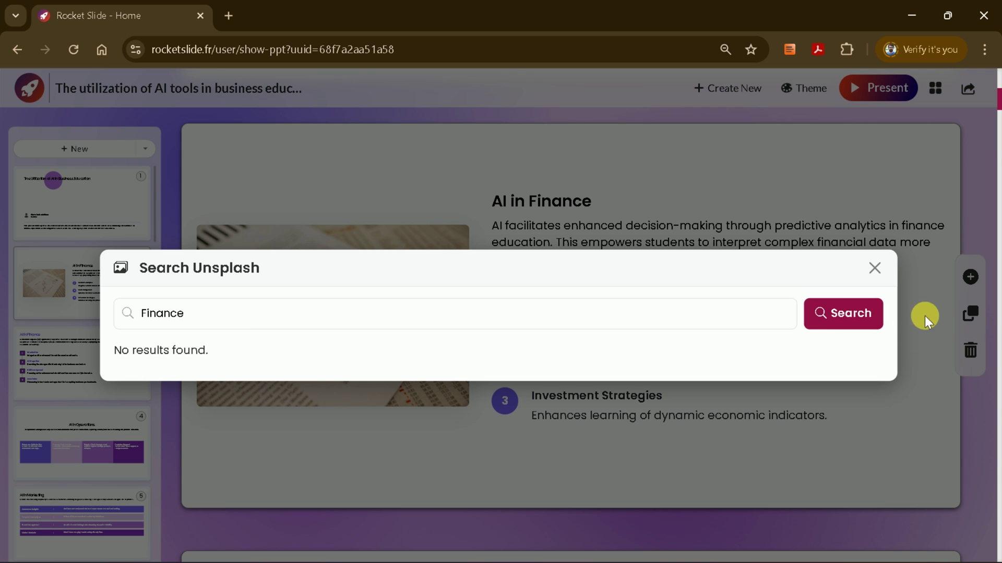
left_click(843, 313)
scroll(765, 418, "down", 2)
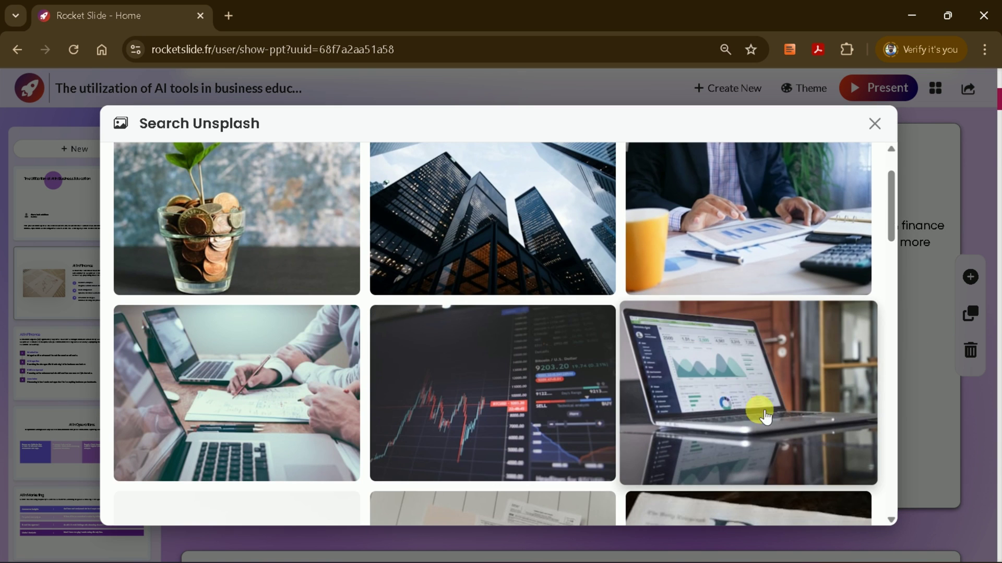
scroll(652, 351, "down", 4)
left_click(655, 346)
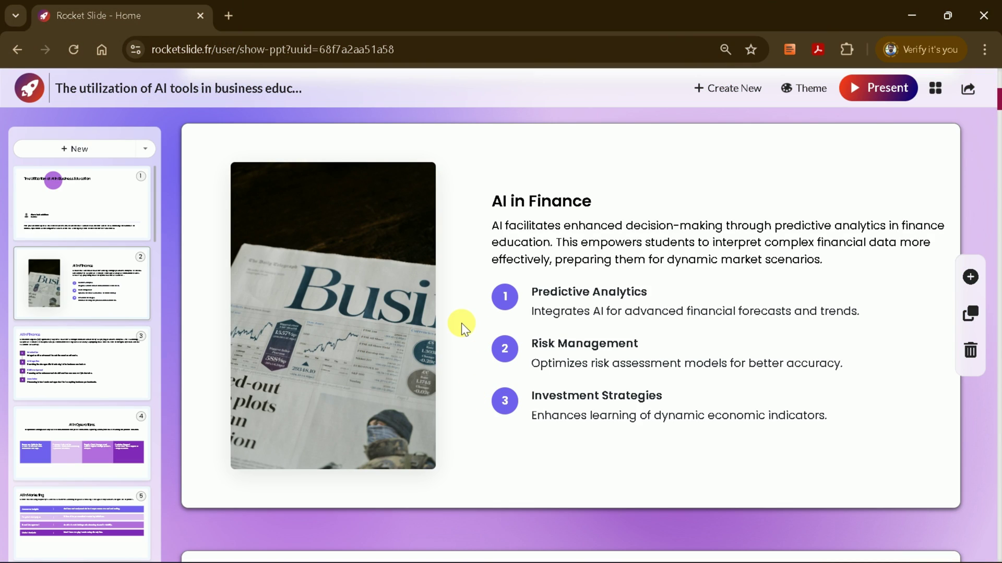
- Go to the AI in Investments slide and apply a deeper purple standard theme to the presentation
scroll(179, 331, "down", 10)
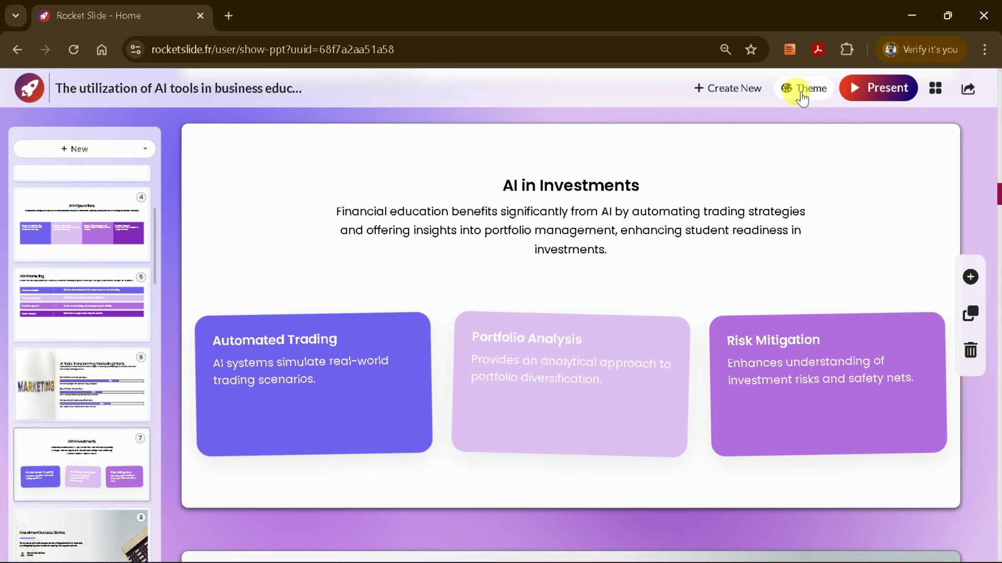
left_click(803, 94)
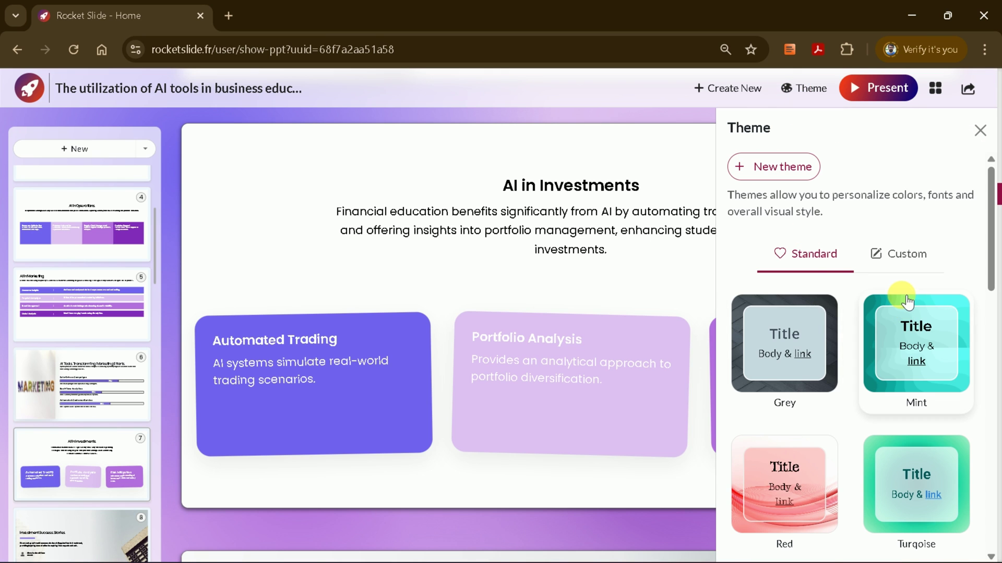
left_click(801, 95)
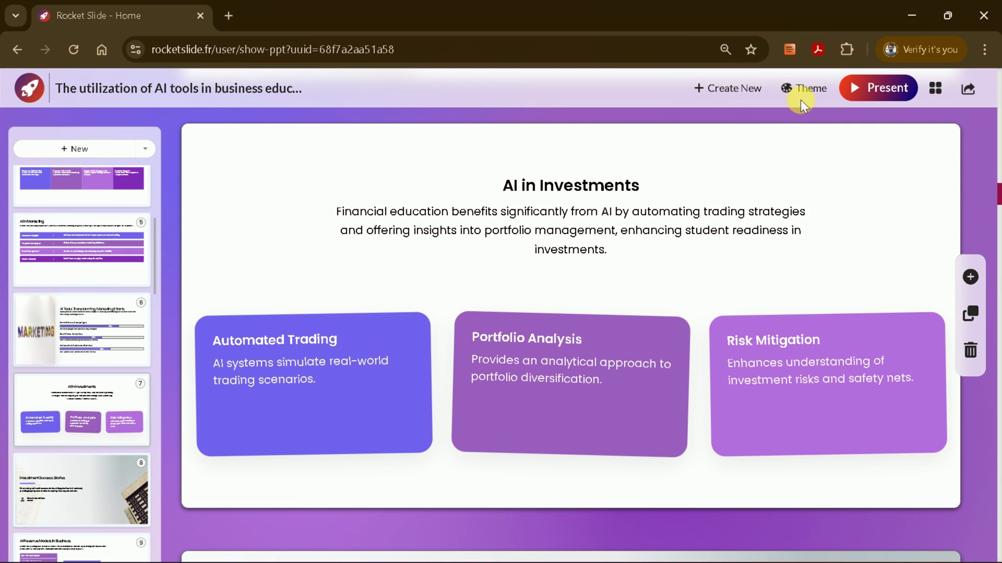
- Open the deck in presentation mode, try several fonts including Georgia, and set the font to Roboto
left_click(852, 89)
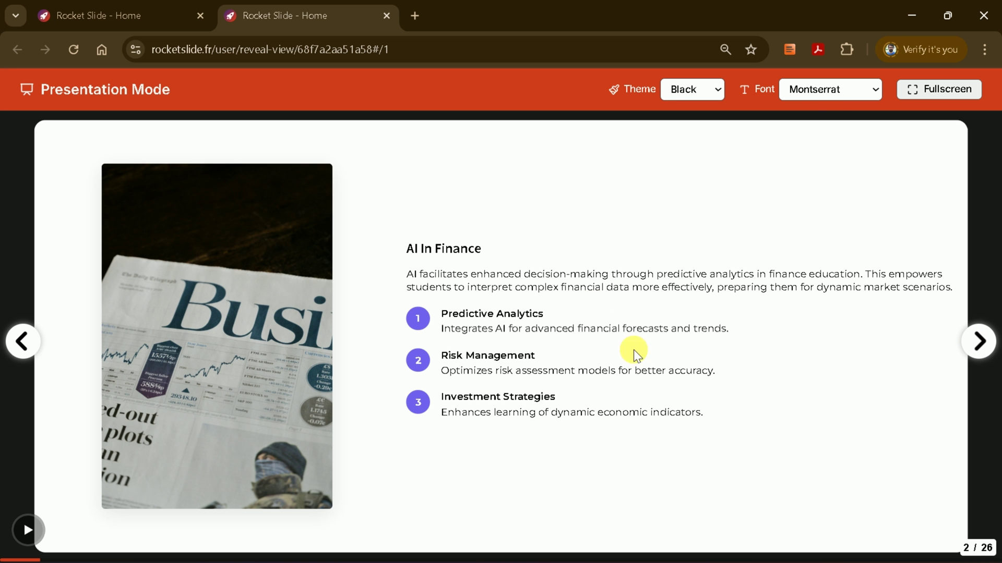
left_click(837, 94)
left_click(813, 128)
left_click(817, 98)
left_click(813, 110)
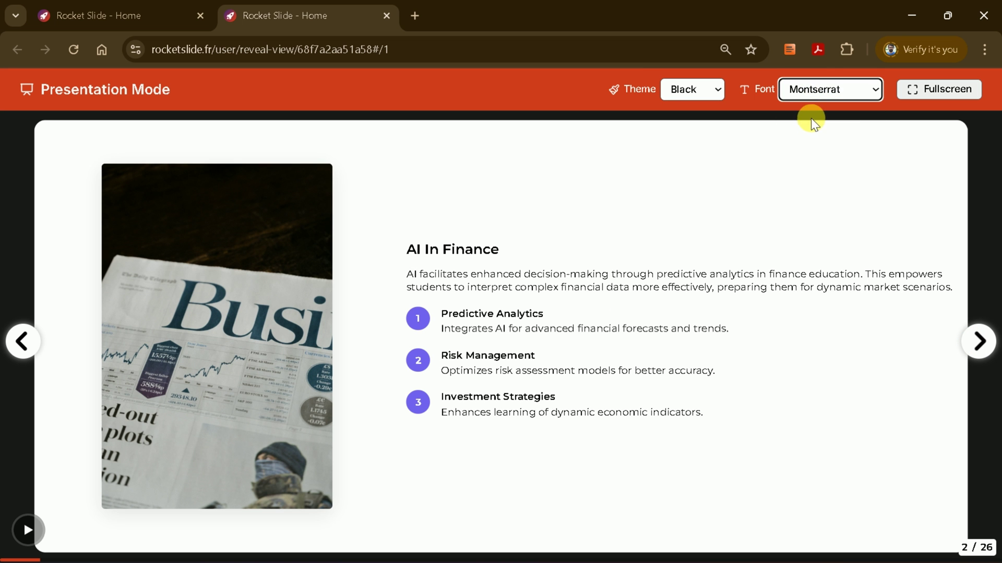
left_click(814, 94)
left_click(807, 260)
left_click(821, 96)
left_click(819, 148)
left_click(821, 90)
left_click(814, 166)
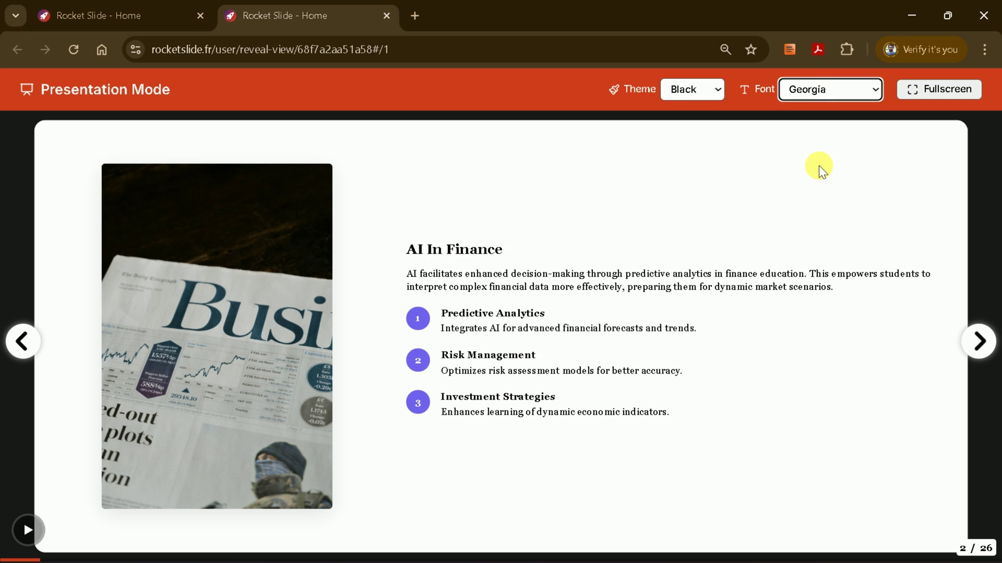
left_click(822, 90)
left_click(812, 129)
- Set the presentation-mode theme to Moon, try another theme, and close presentation mode to return to the editor
left_click(699, 90)
left_click(697, 165)
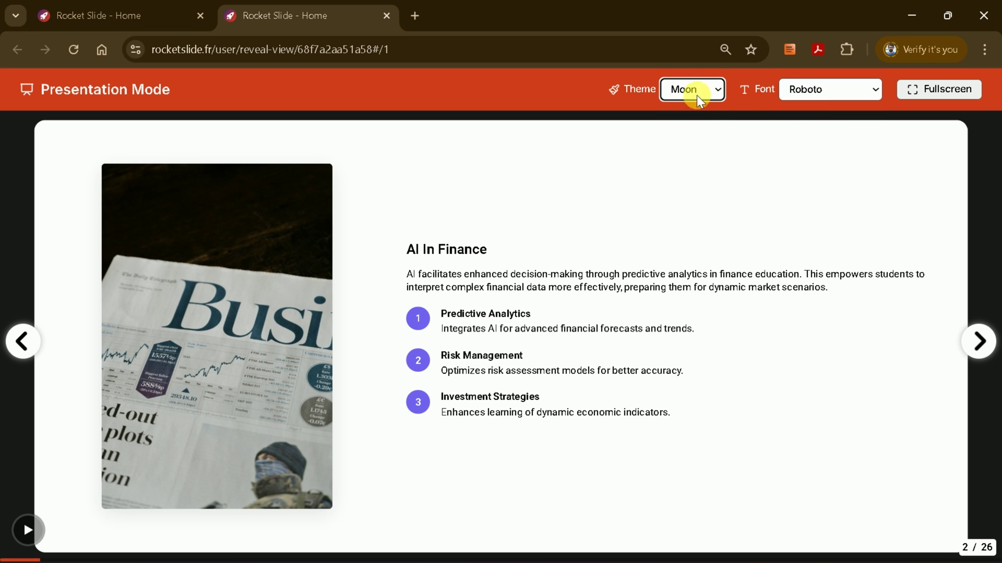
left_click(704, 90)
left_click(694, 111)
key("ctrl+w")
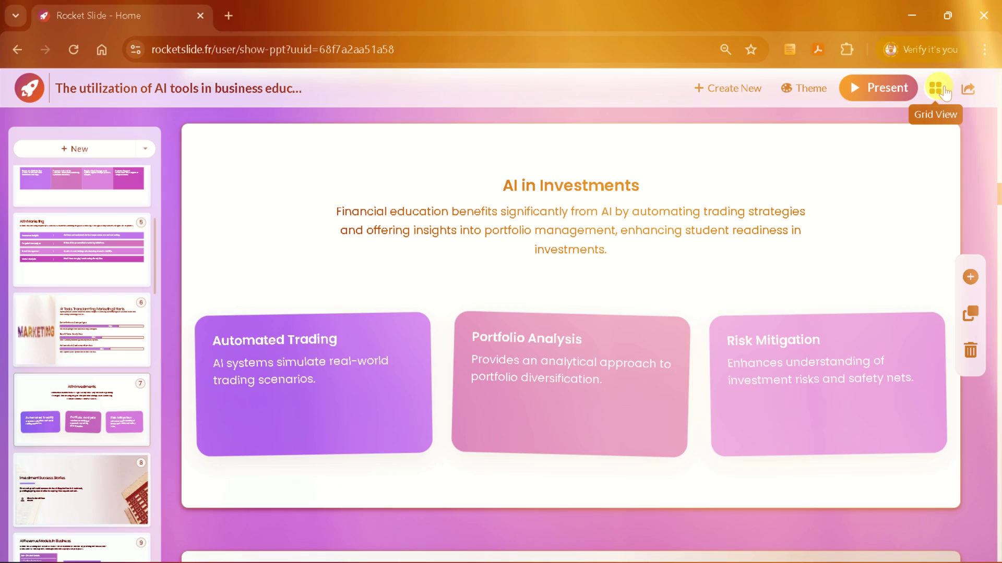
- Show all slides in grid view, then return to the single-slide view
left_click(943, 90)
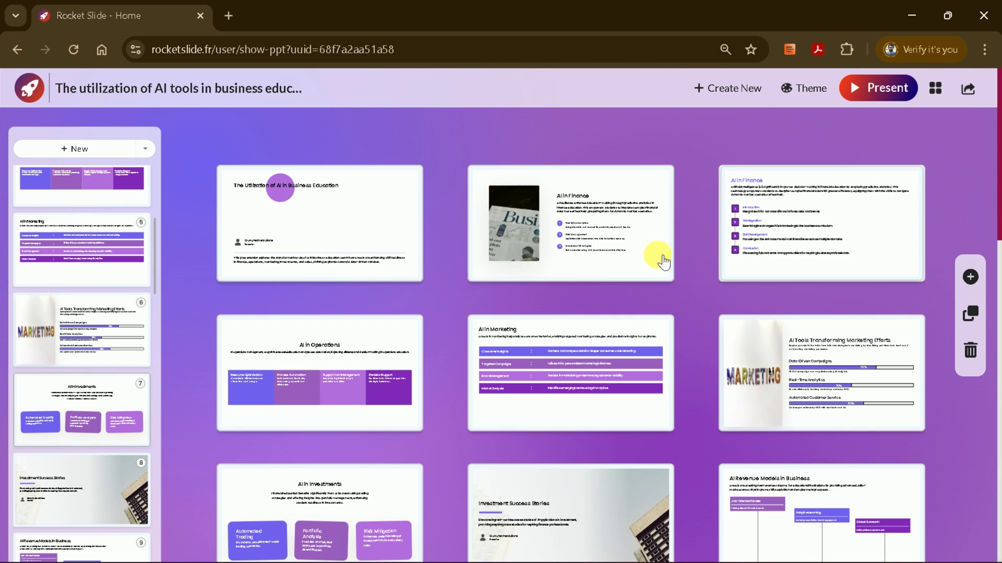
left_click(340, 324)
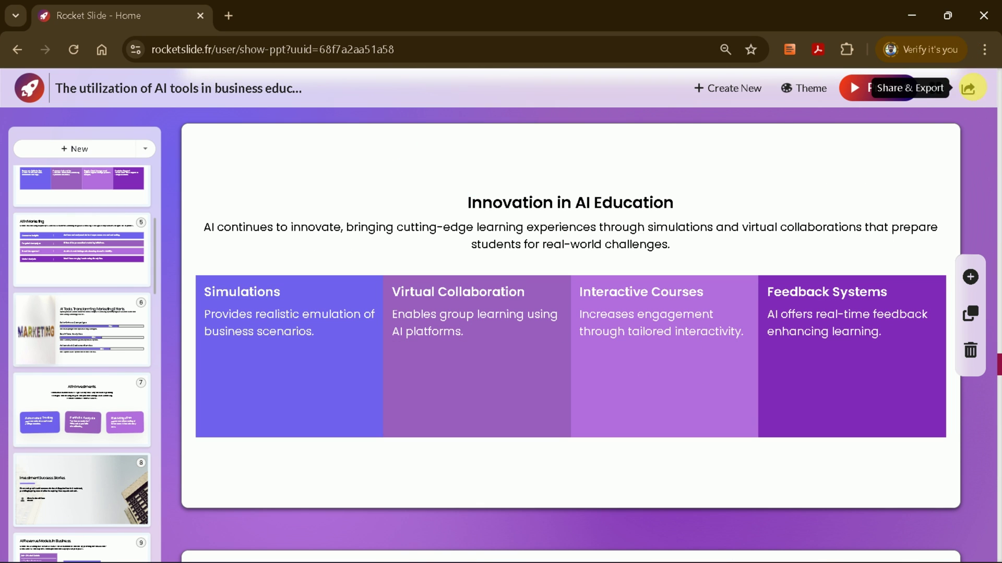
- Check the presentation's share link option and export the presentation as PPTX
left_click(967, 90)
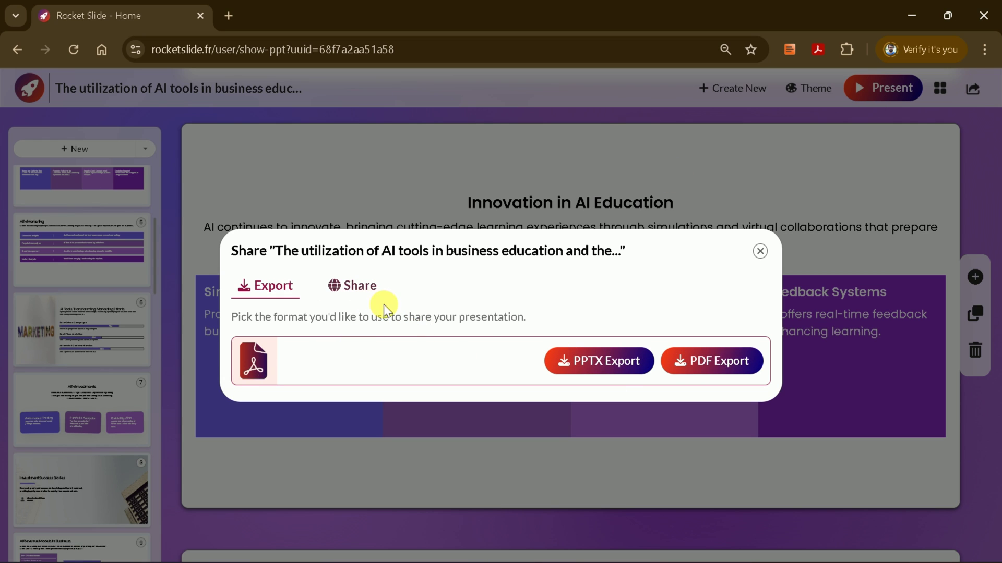
left_click(333, 288)
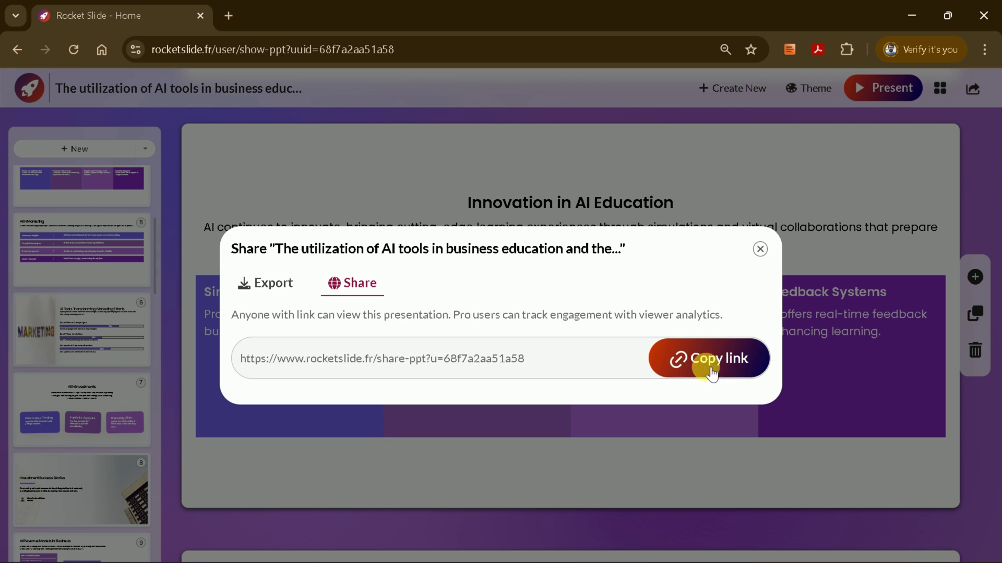
left_click(261, 285)
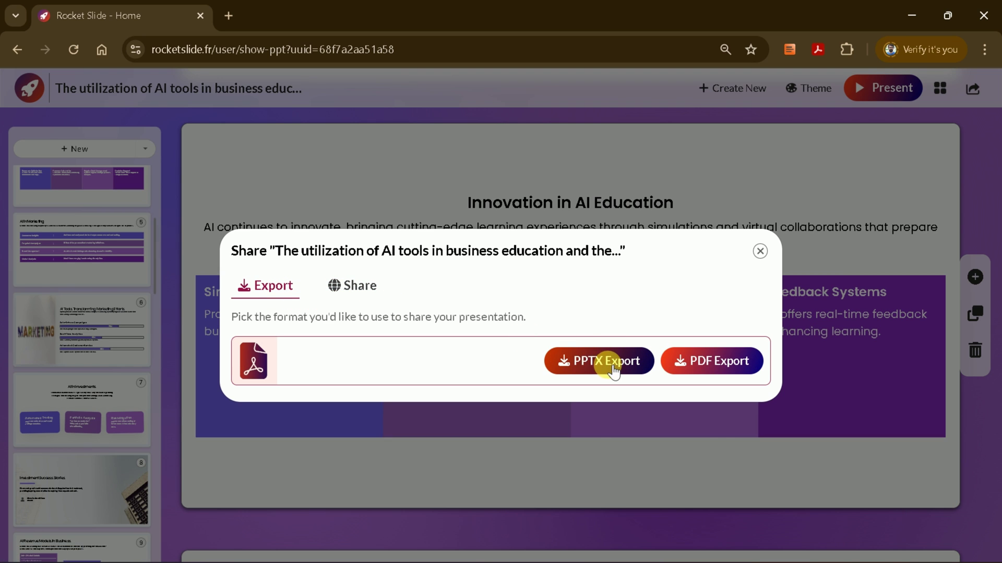
left_click(597, 361)
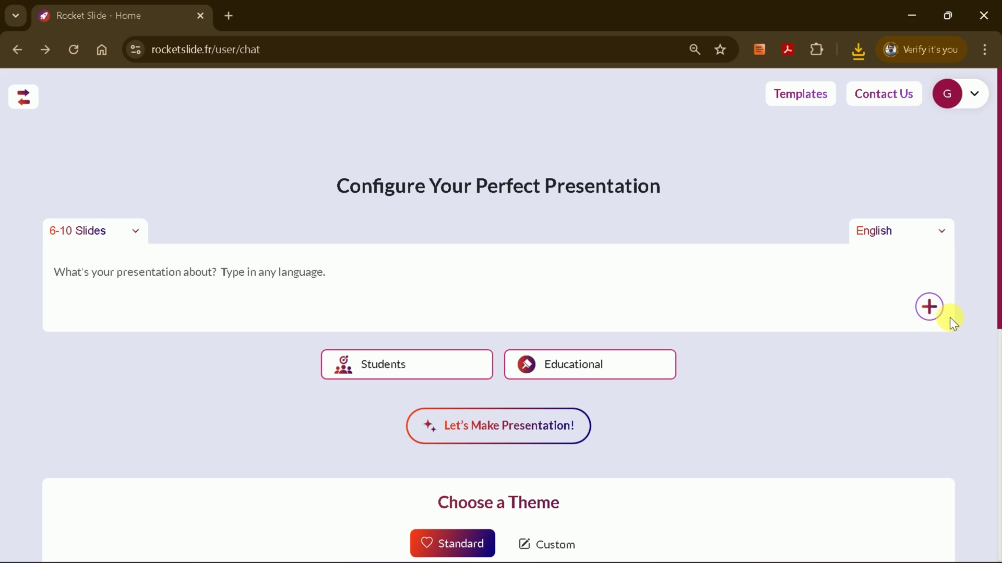
- Select the Role of AI in Education PDF as the new presentation's source file and preview it in Adobe Acrobat
left_click(930, 308)
left_click(288, 316)
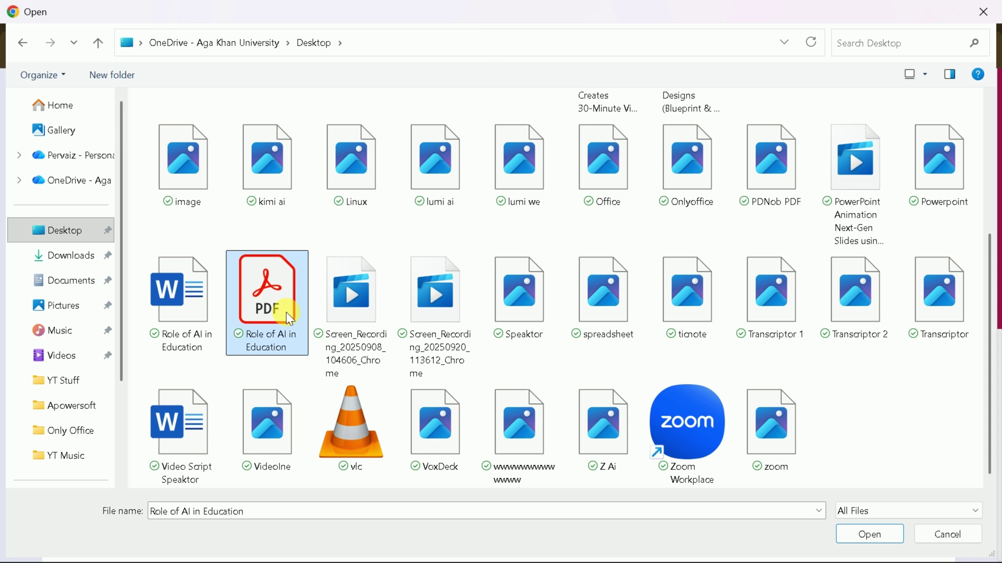
right_click(288, 315)
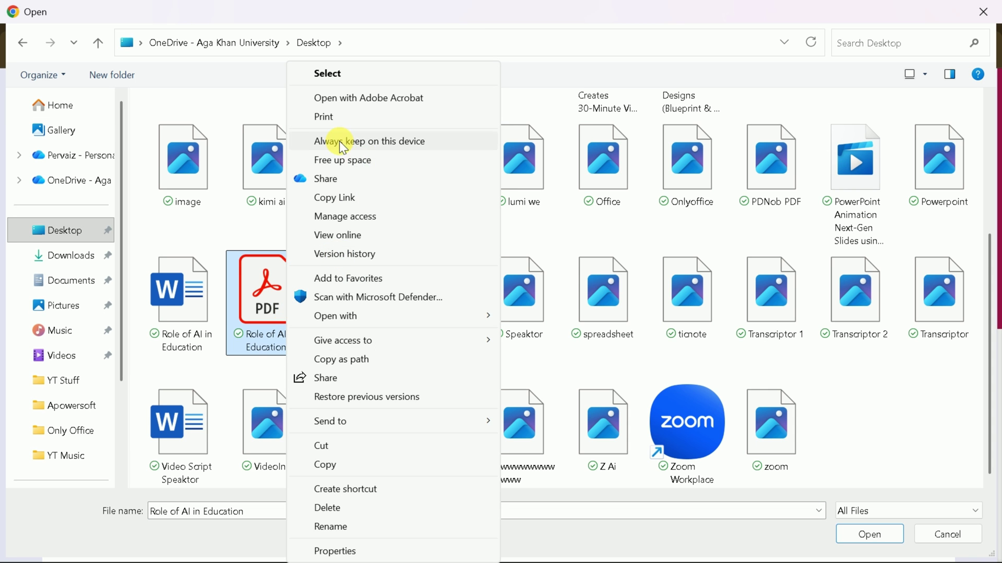
left_click(334, 97)
scroll(536, 295, "down", 2)
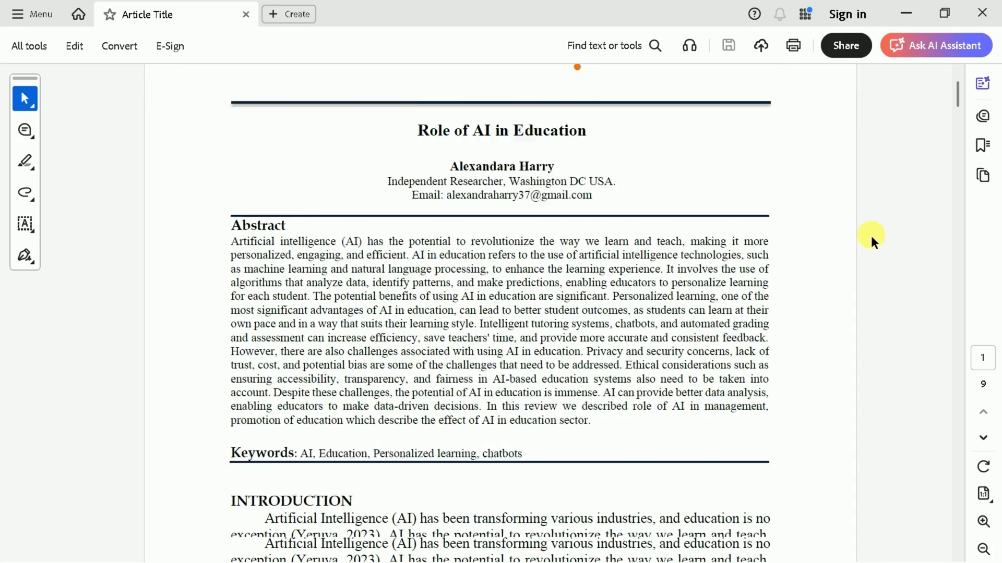
left_click_drag(956, 105, 943, 83)
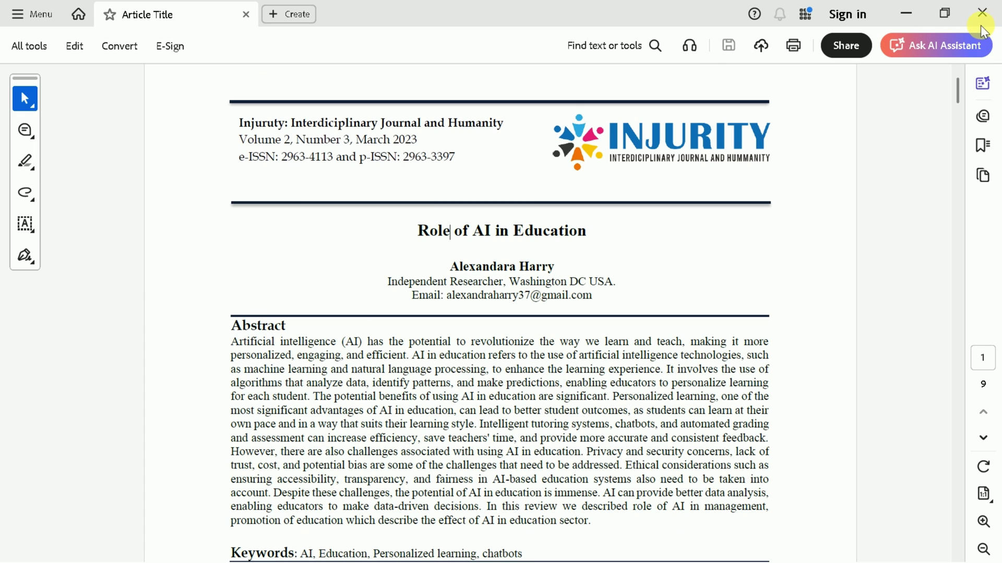
left_click(960, 21)
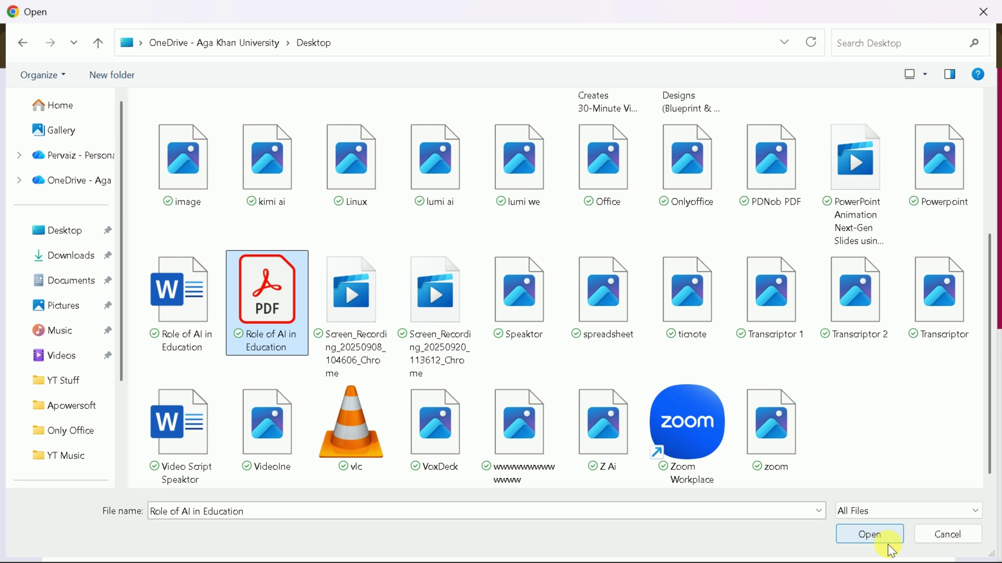
- Attach the PDF with the prompt "Please create a powerpoint presentation using the provided doc" and create the slide outline
left_click(876, 533)
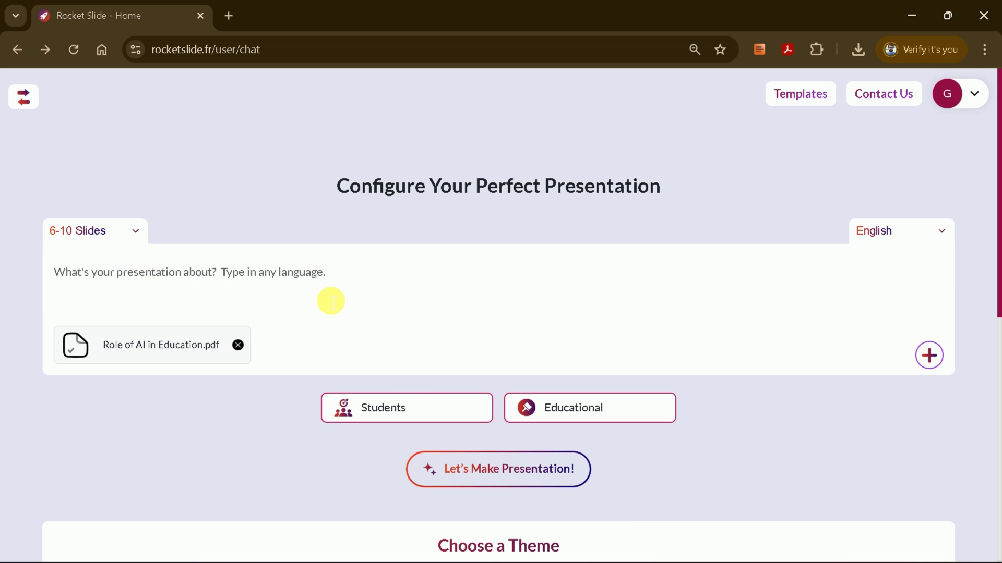
left_click(331, 300)
type("Please d")
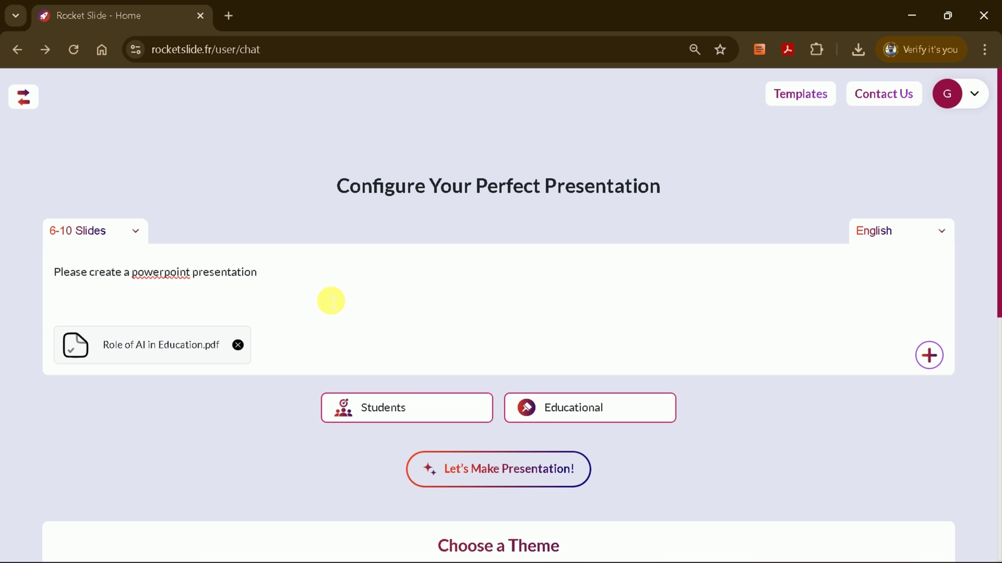
type(" doc")
scroll(731, 400, "down", 3)
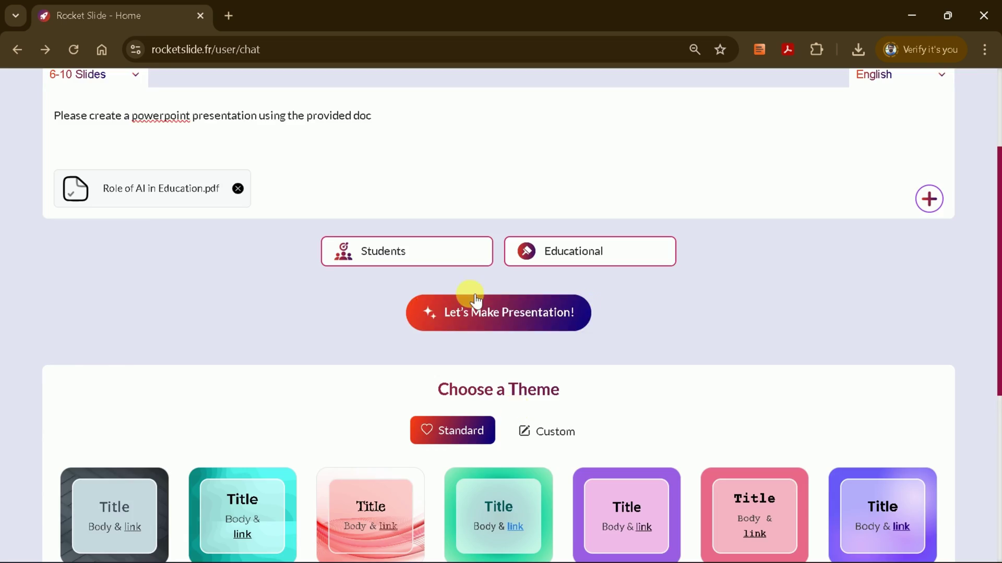
scroll(139, 240, "up", 3)
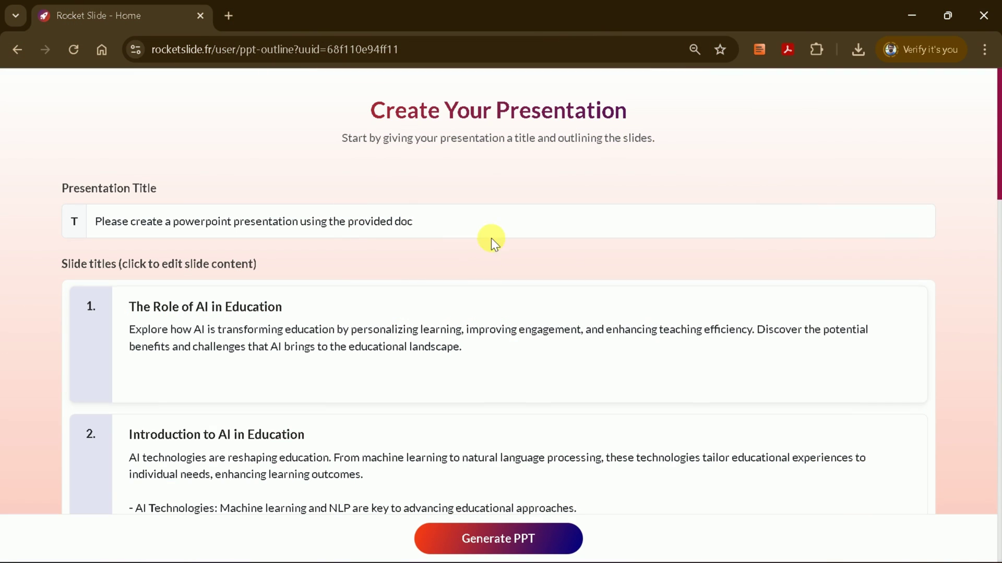
- Generate the presentation from the outline and view its Key Benefits of AI and Business Model of AI in Education slides
scroll(333, 292, "down", 3)
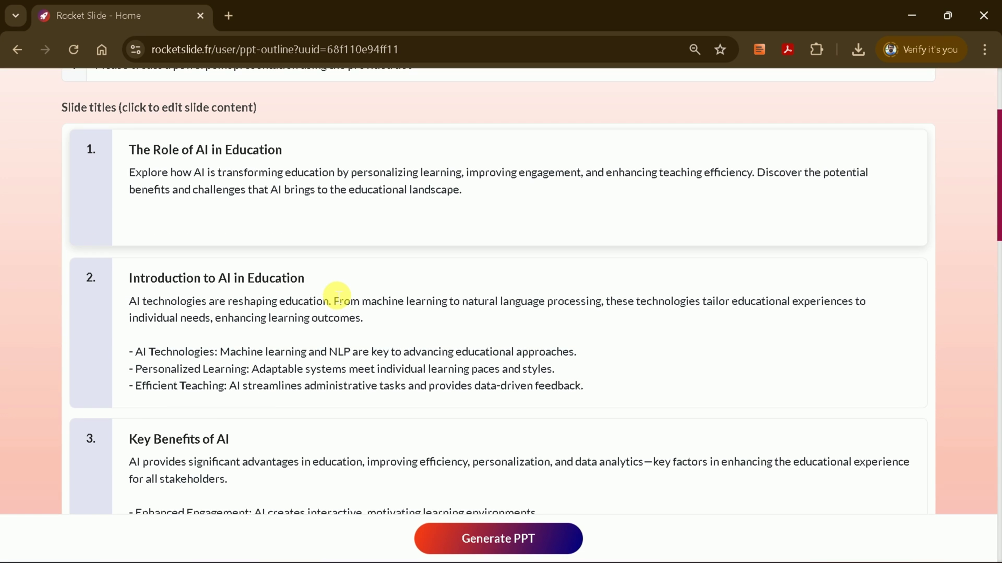
scroll(366, 324, "up", 2)
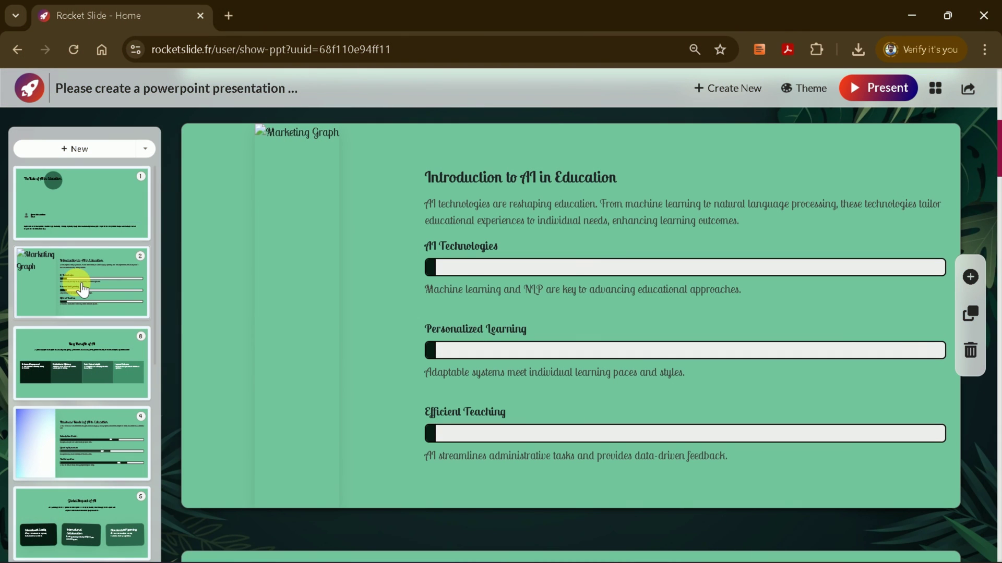
left_click(76, 359)
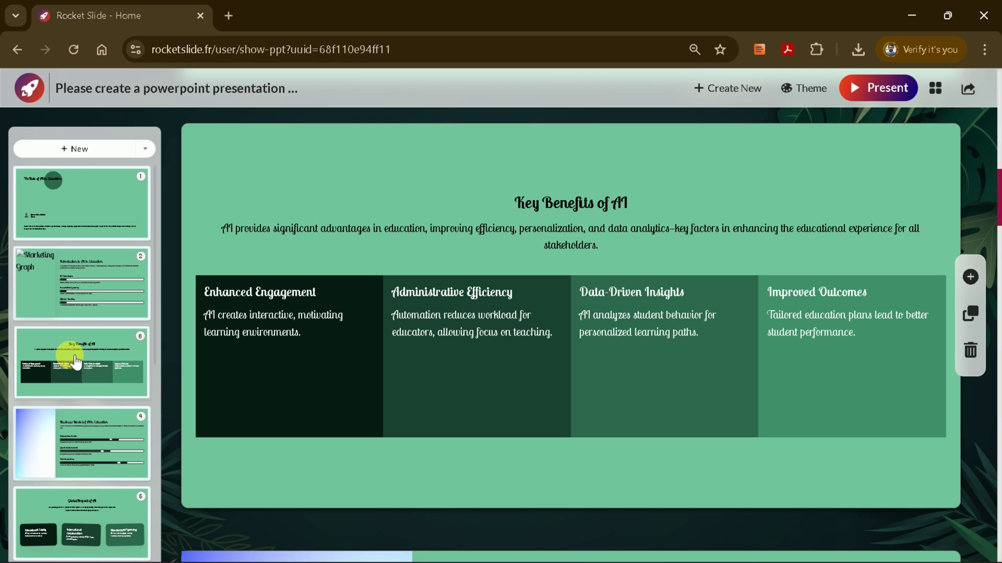
left_click(91, 452)
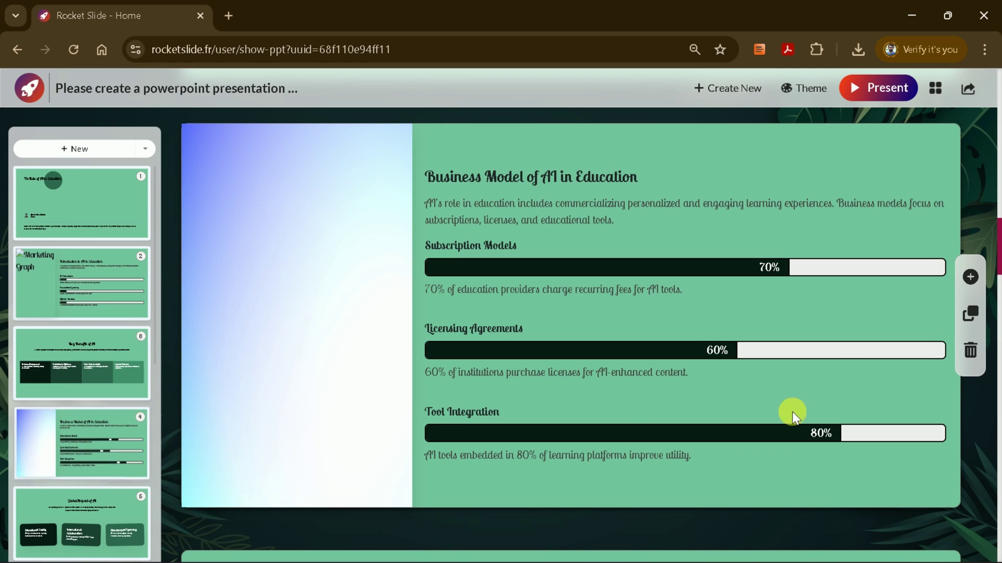
- Apply a cream theme with rust-brown accents to the presentation
left_click(794, 97)
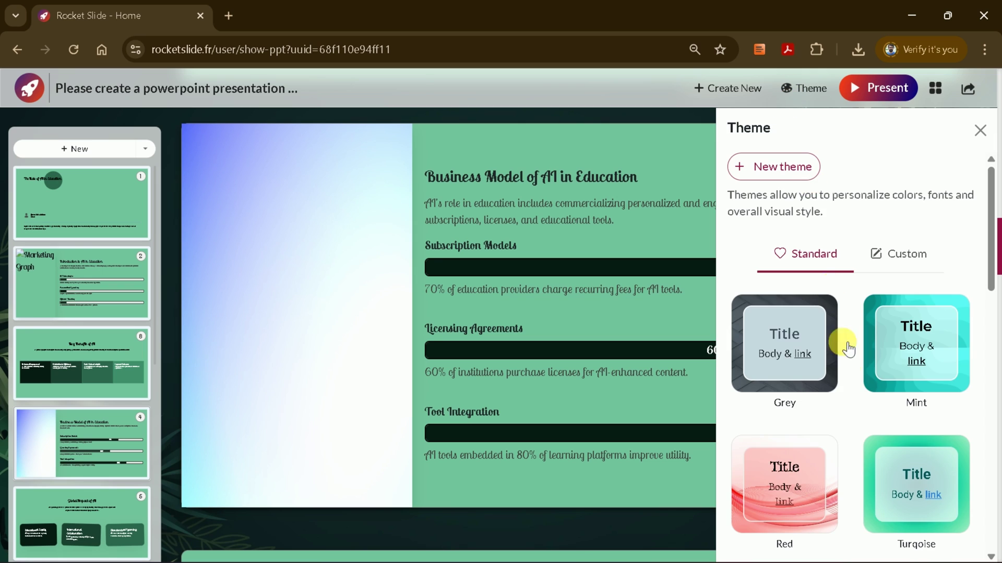
scroll(853, 380, "down", 3)
scroll(829, 359, "down", 5)
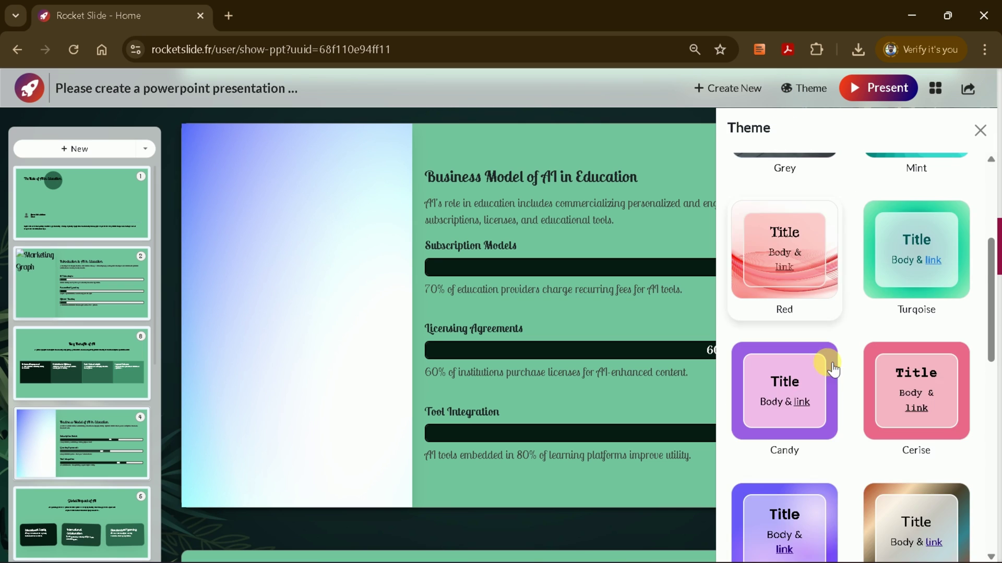
left_click(875, 349)
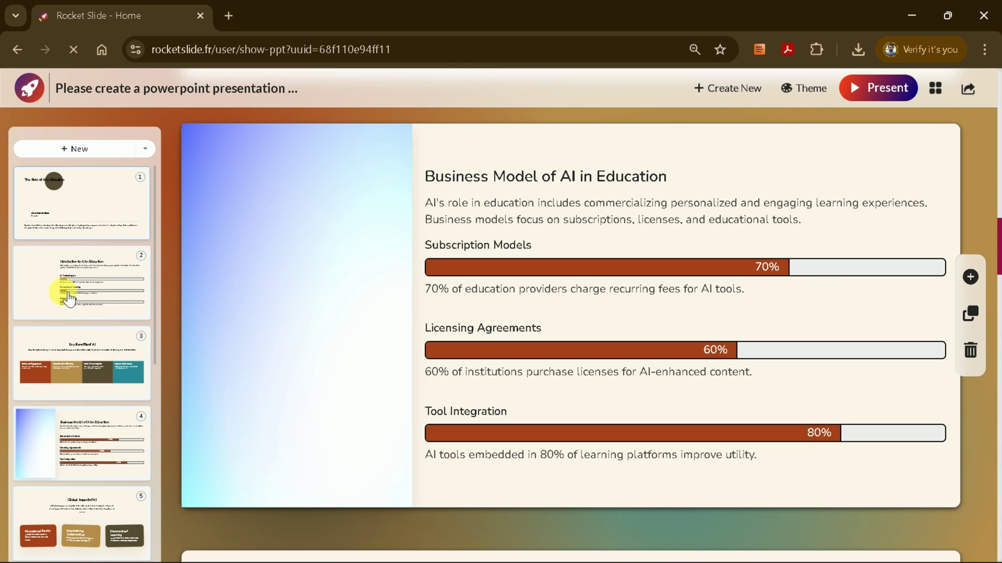
- Rewrite the introductory paragraph of the Business Model of AI in Education slide in more formal wording with the AI text assistant
left_click_drag(892, 221, 540, 216)
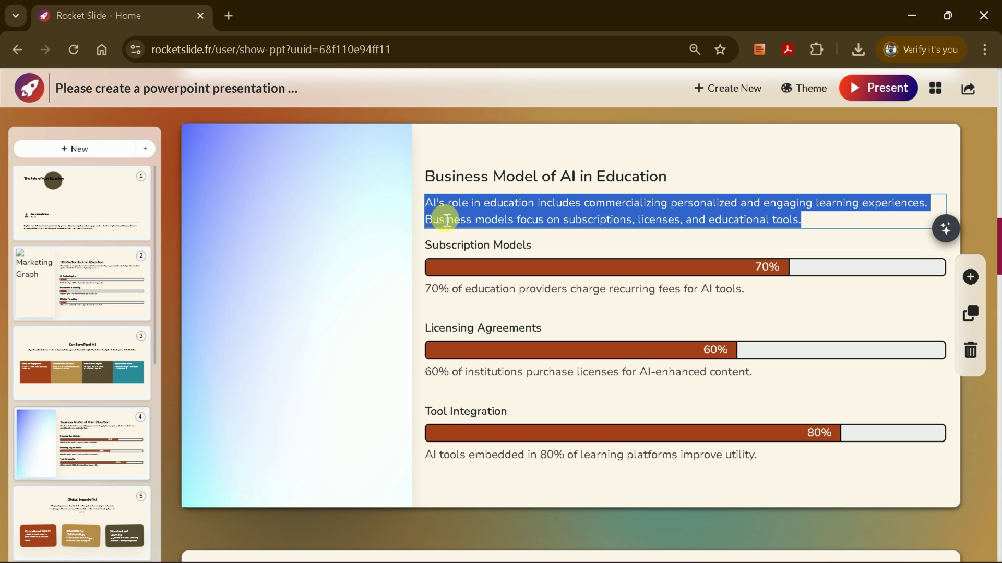
left_click(945, 228)
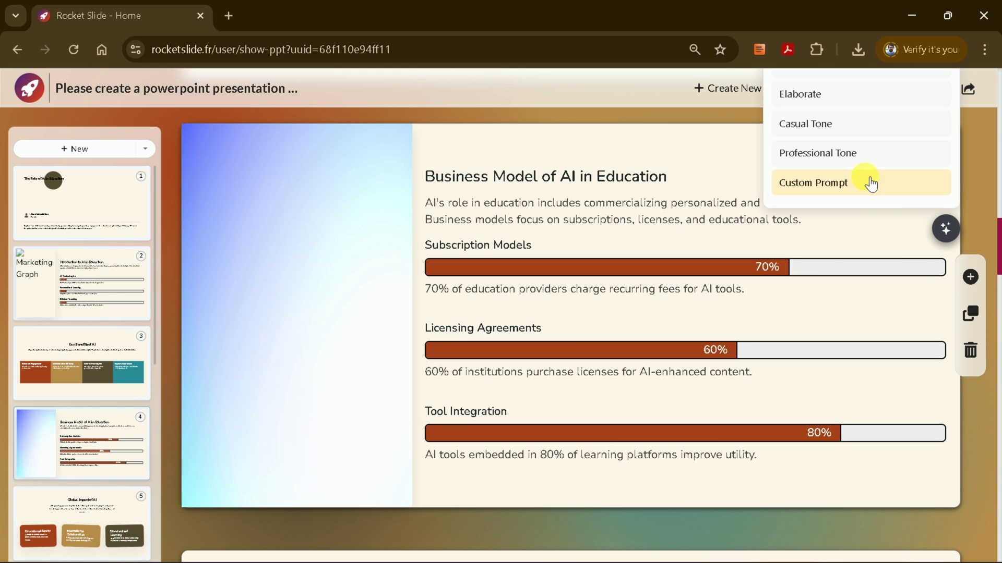
scroll(850, 156, "up", 3)
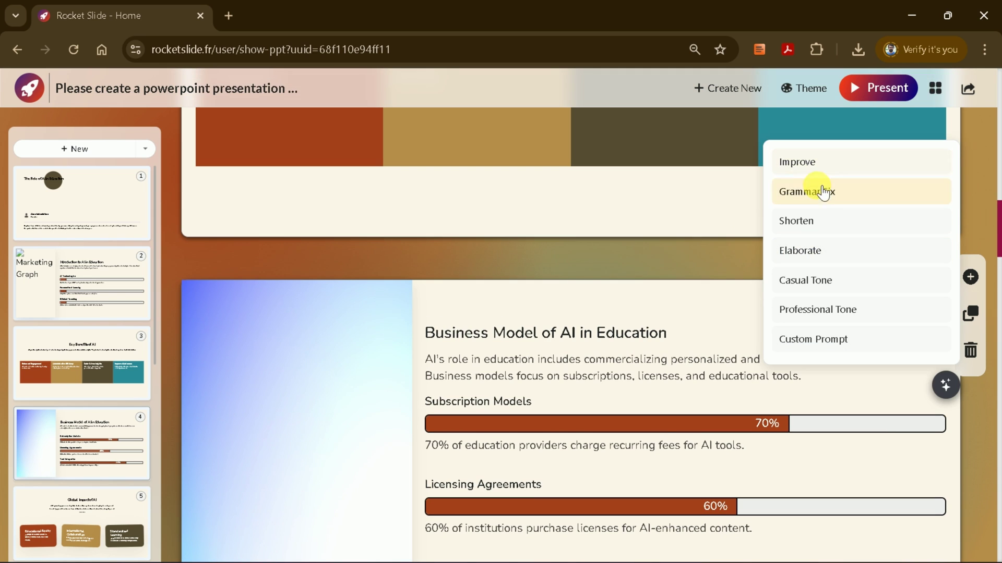
left_click(816, 222)
- Open the presentation's sharing options and review both the online sharing choices and the PPTX and PDF export formats
left_click(968, 89)
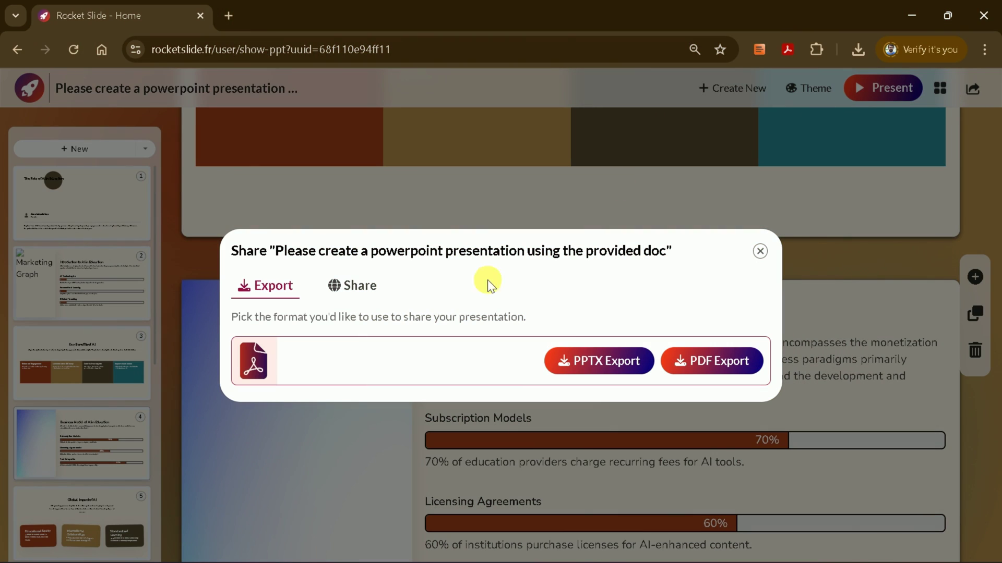
left_click(363, 296)
left_click(302, 295)
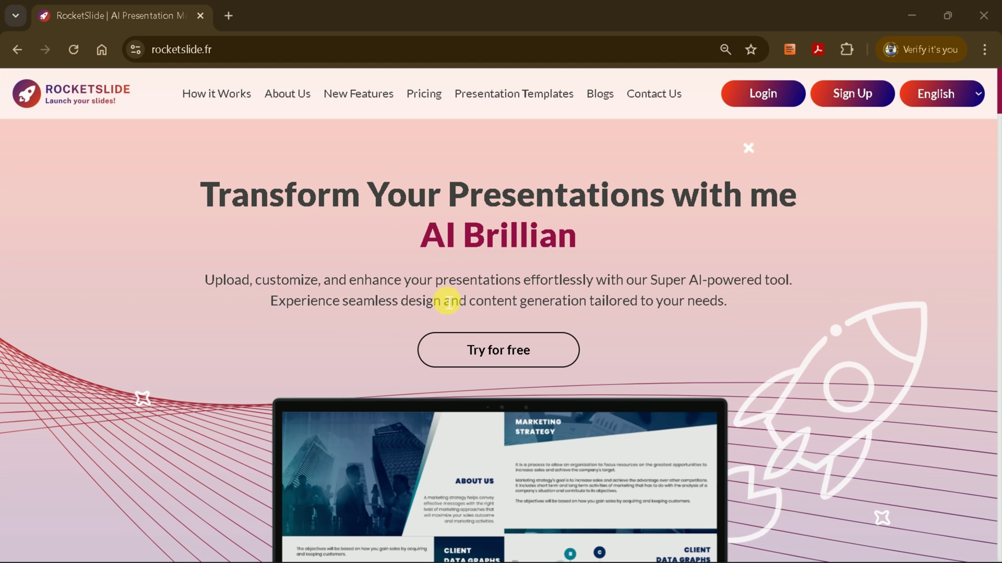
- Look through the RocketSlide home page, including its product preview and usage statistics
scroll(660, 299, "down", 5)
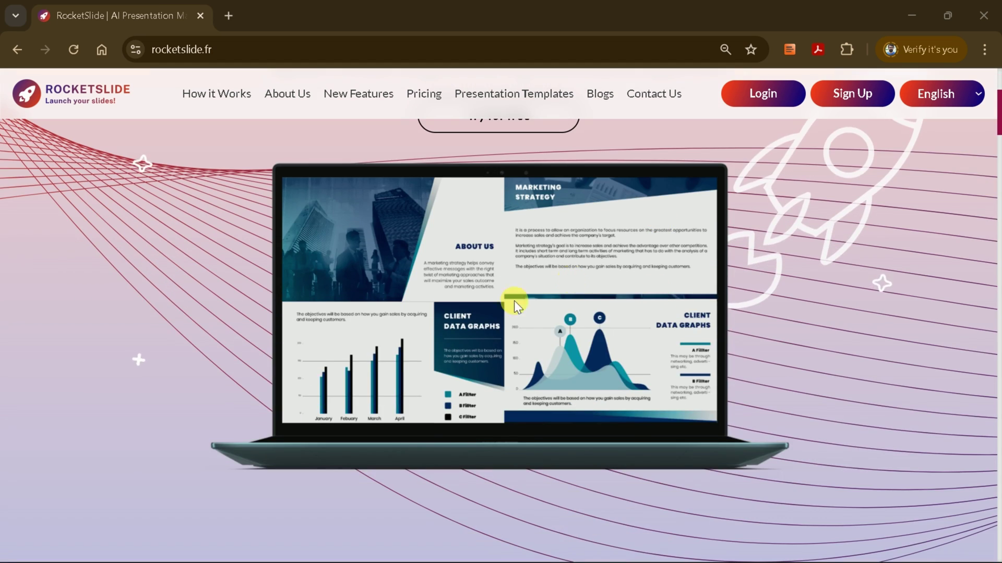
scroll(634, 322, "down", 10)
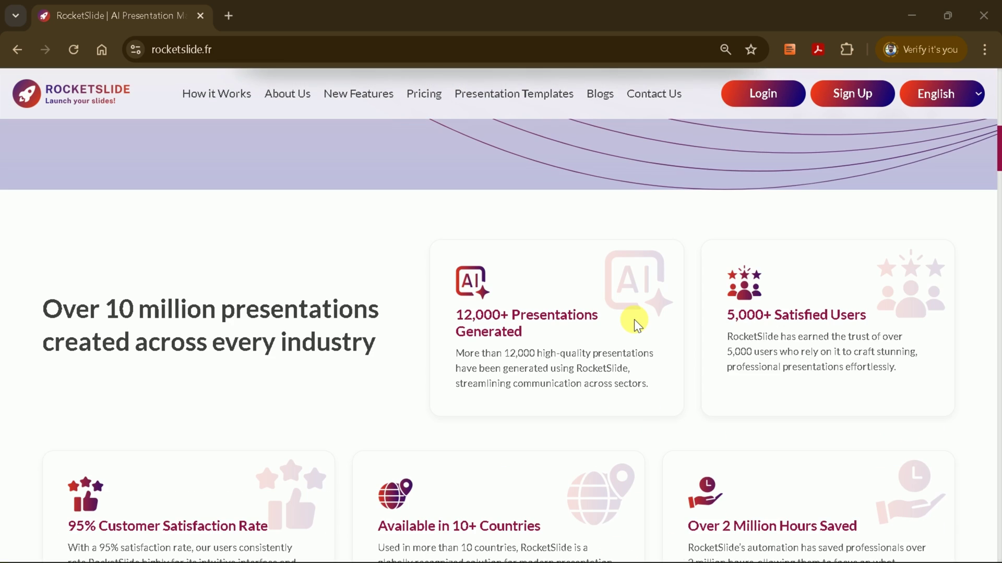
scroll(634, 319, "down", 2)
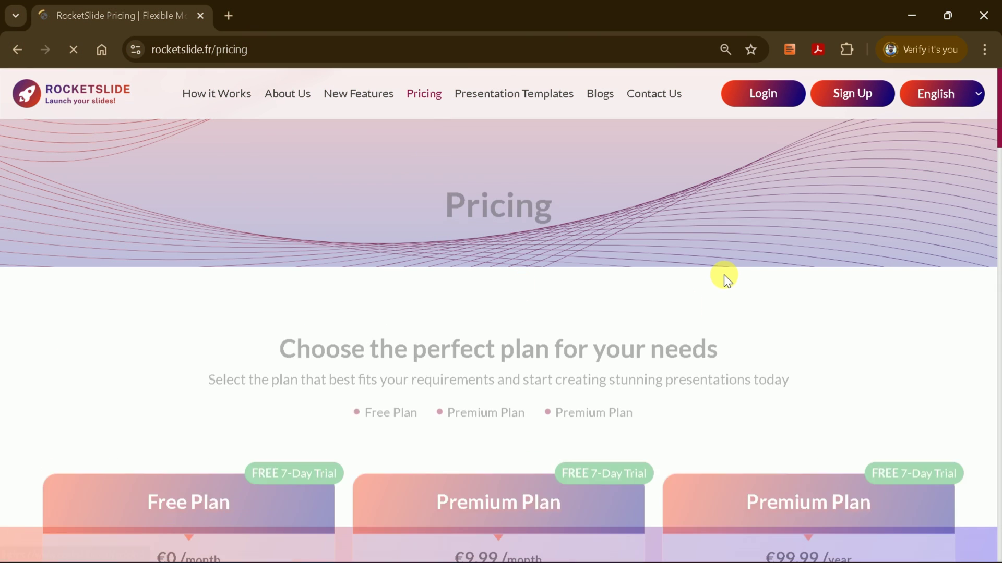
- Compare the prices and features of the Free, monthly Premium and yearly Premium plans on the RocketSlide pricing page
scroll(724, 275, "down", 2)
scroll(724, 275, "down", 2)
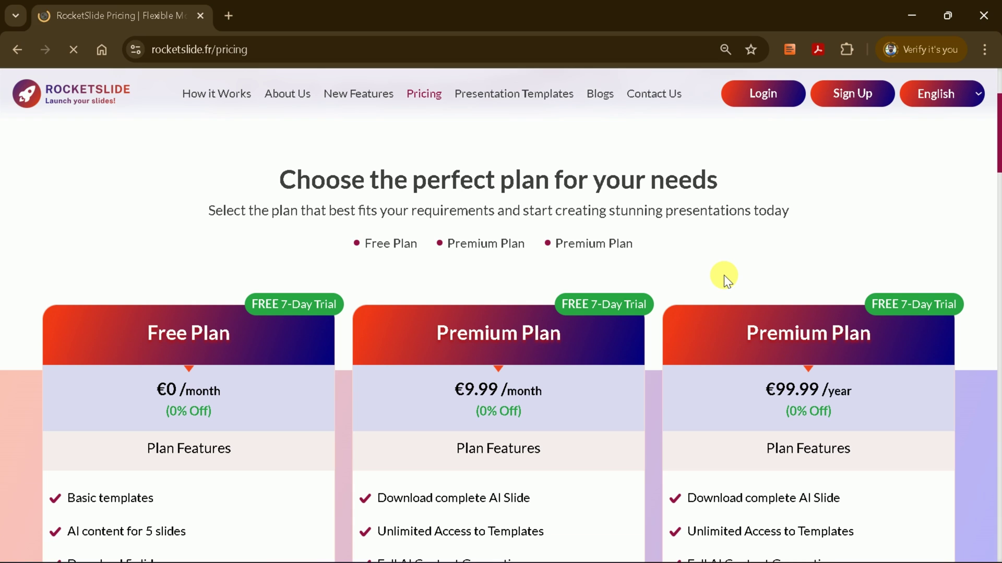
scroll(665, 259, "down", 2)
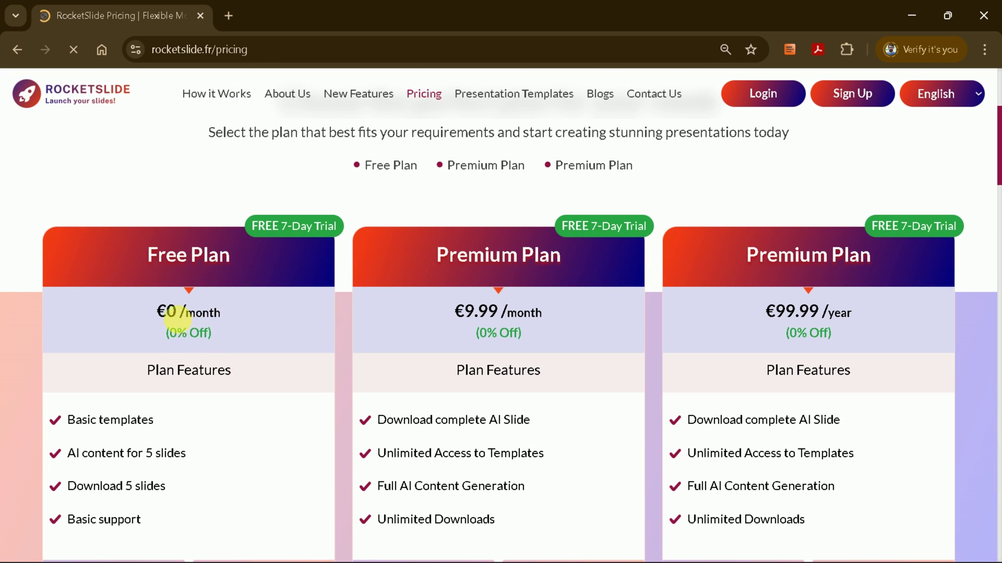
scroll(208, 321, "down", 2)
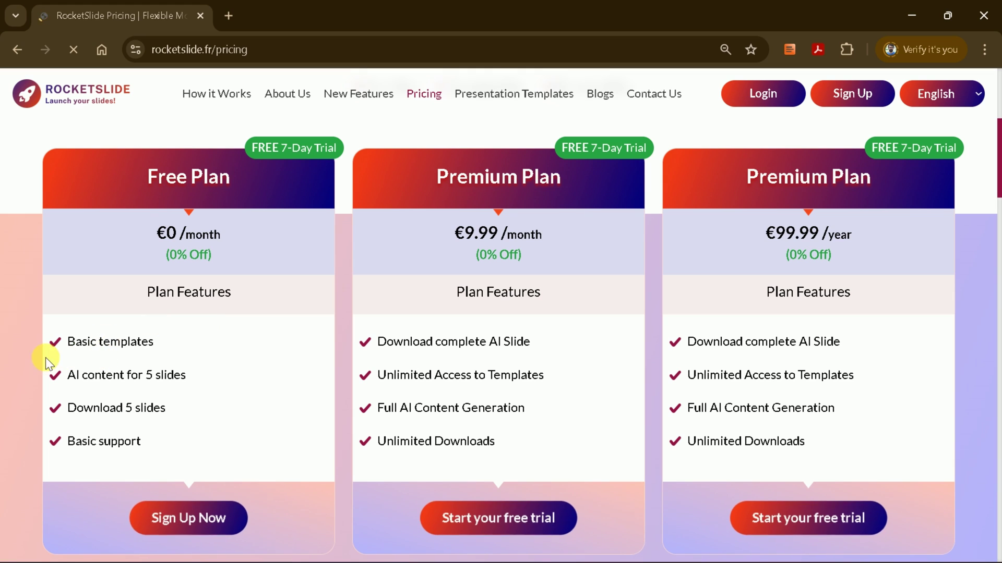